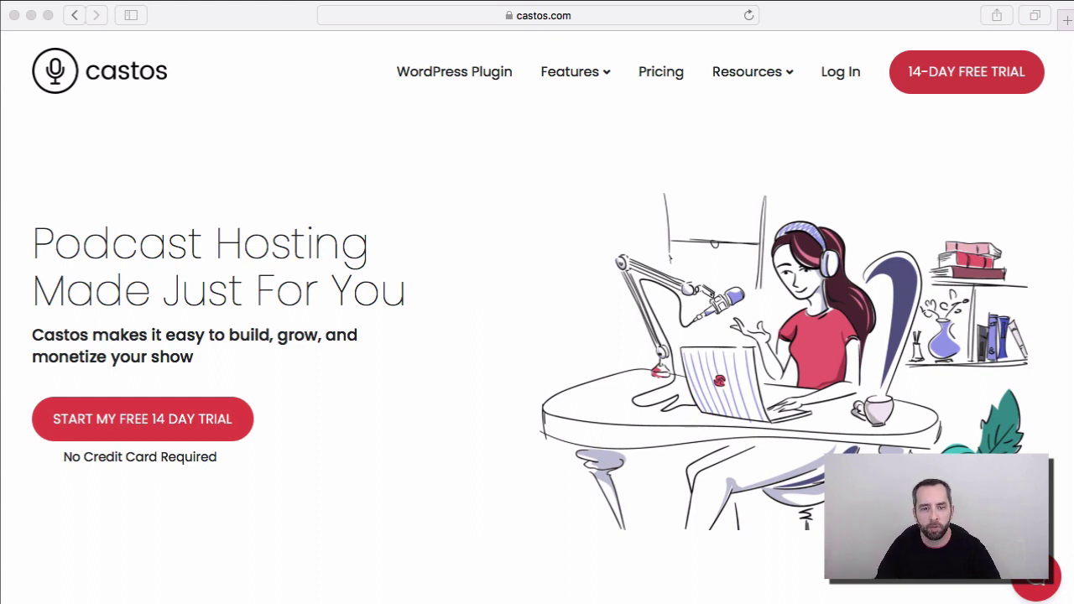
Step: Register for the 14-day free trial with the user's name, e-mail and password, accepting the terms
left_click(937, 80)
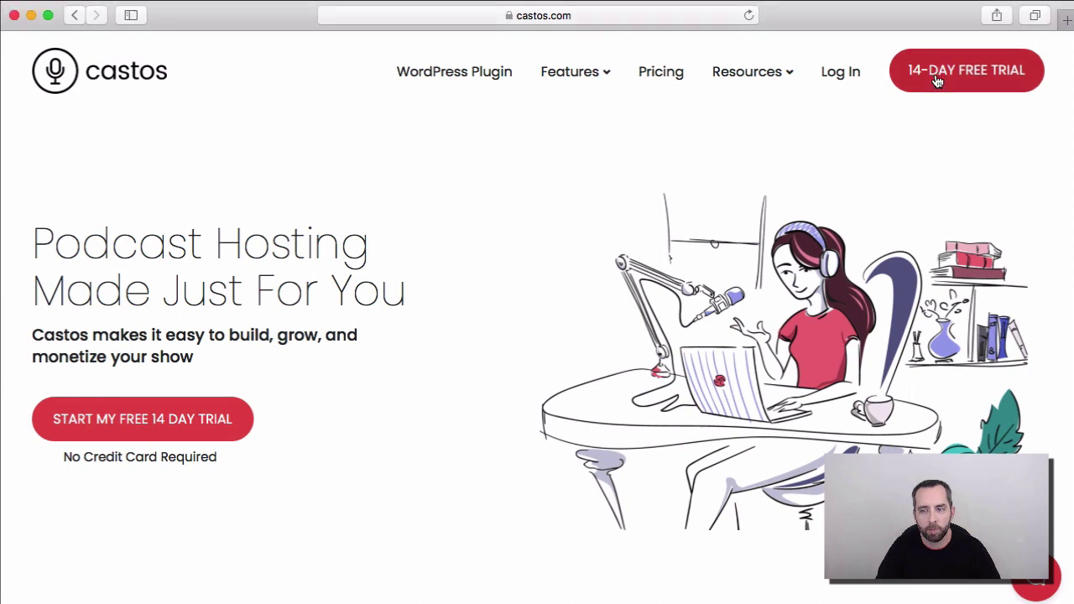
left_click(937, 80)
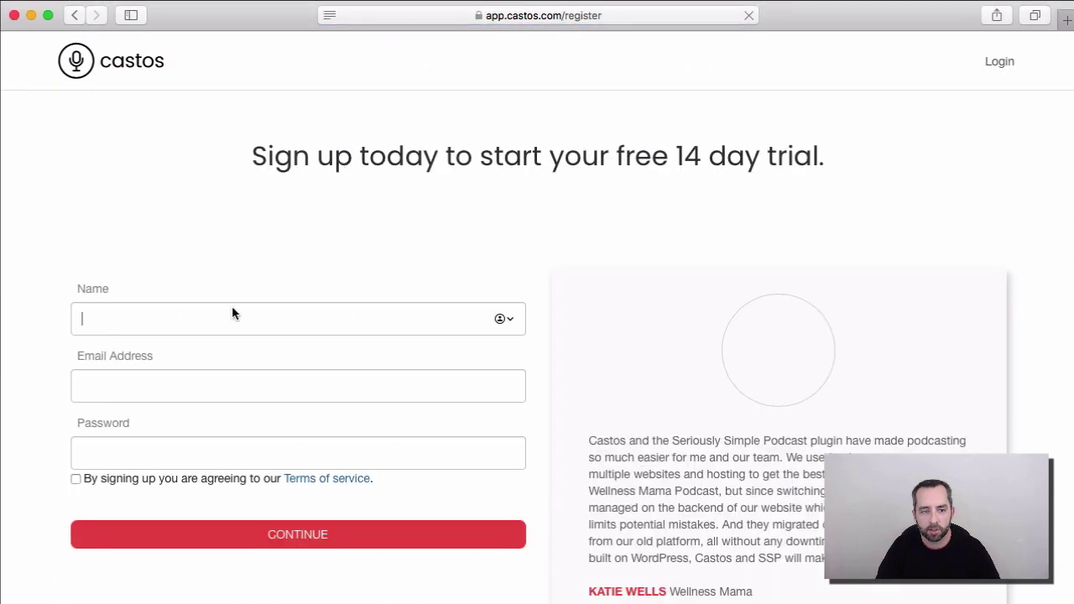
type("Craig")
key("Tab")
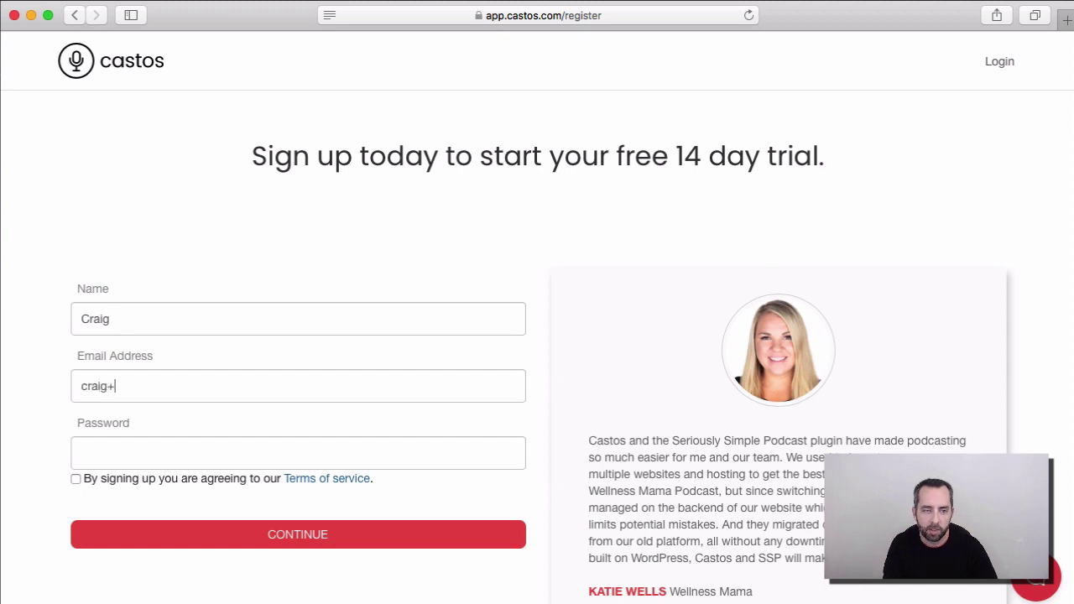
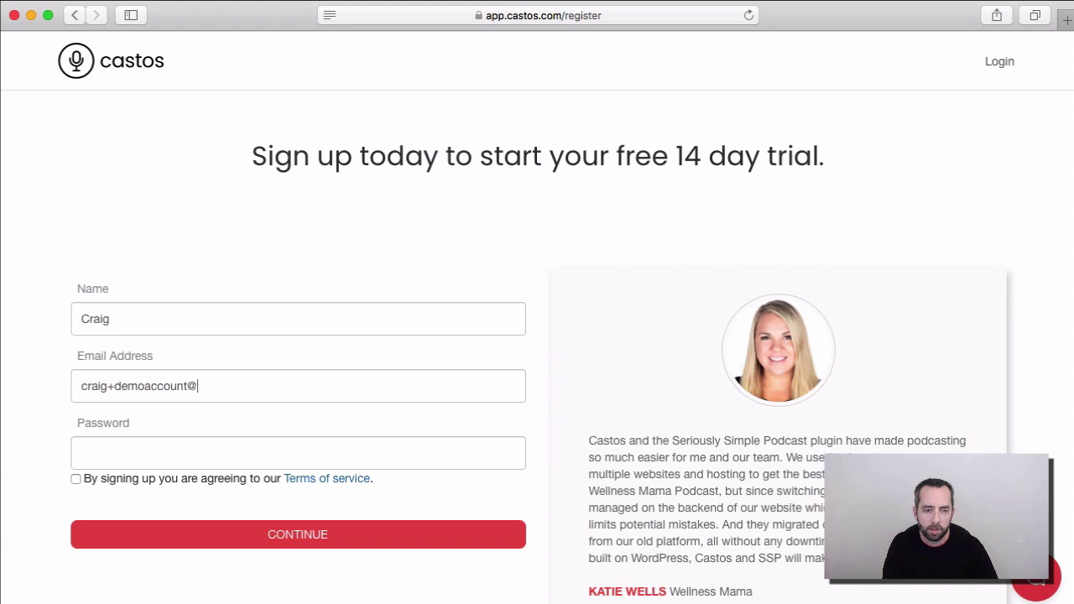
type("••••••••")
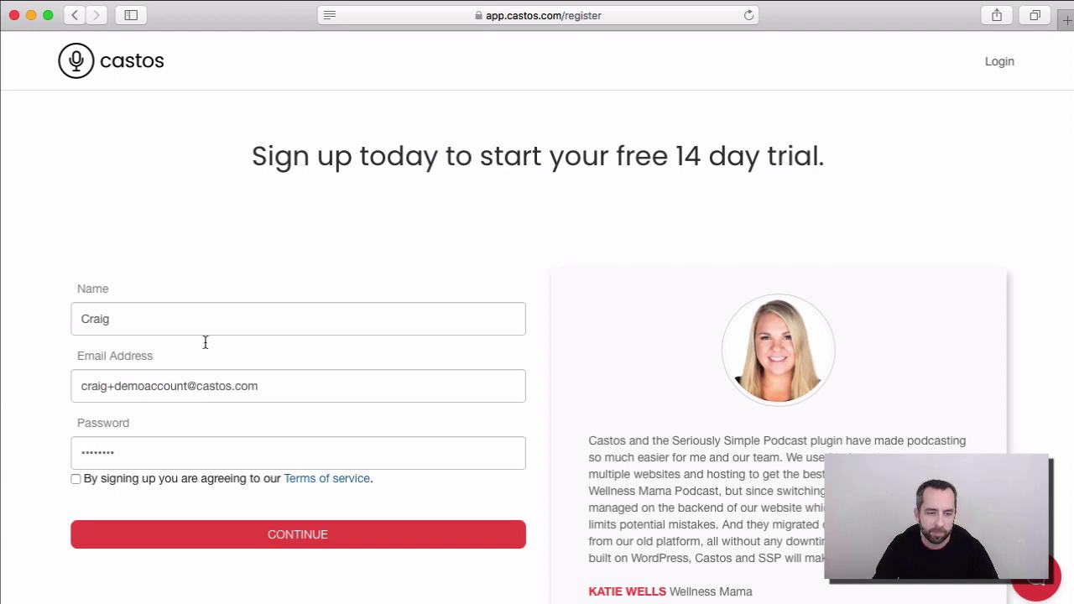
left_click(76, 478)
left_click(175, 549)
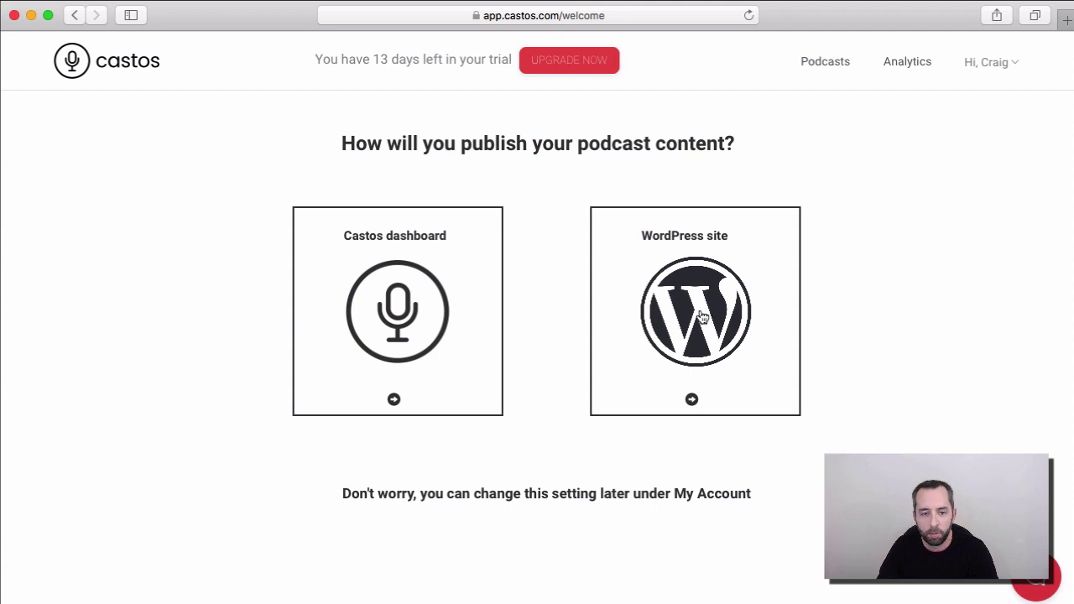
Step: Publish via the Castos dashboard without importing, and name the podcast 'My Awesome Podcast'
left_click(401, 311)
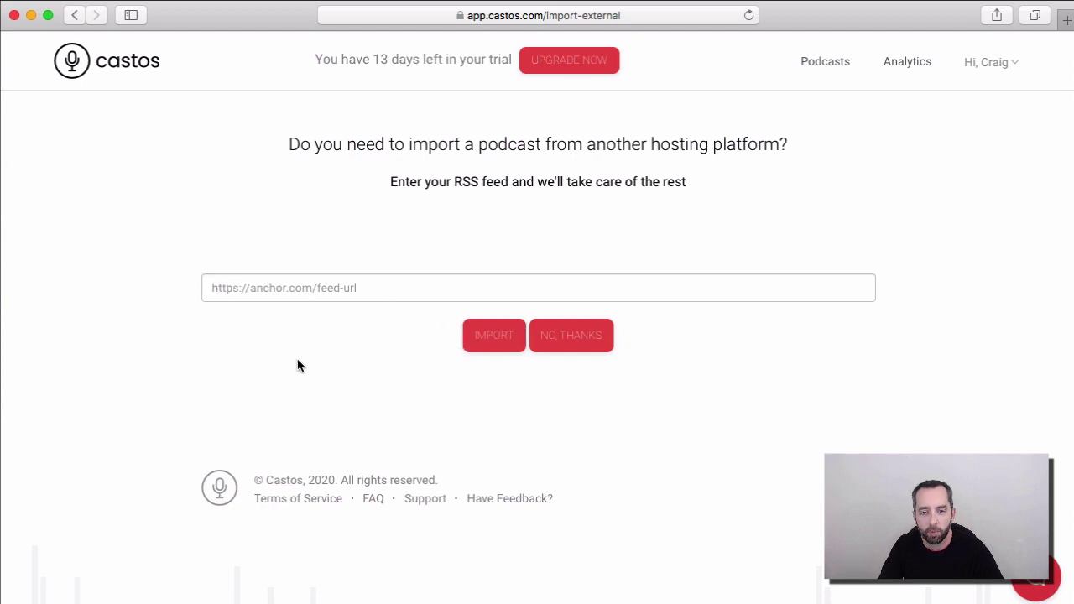
left_click(583, 338)
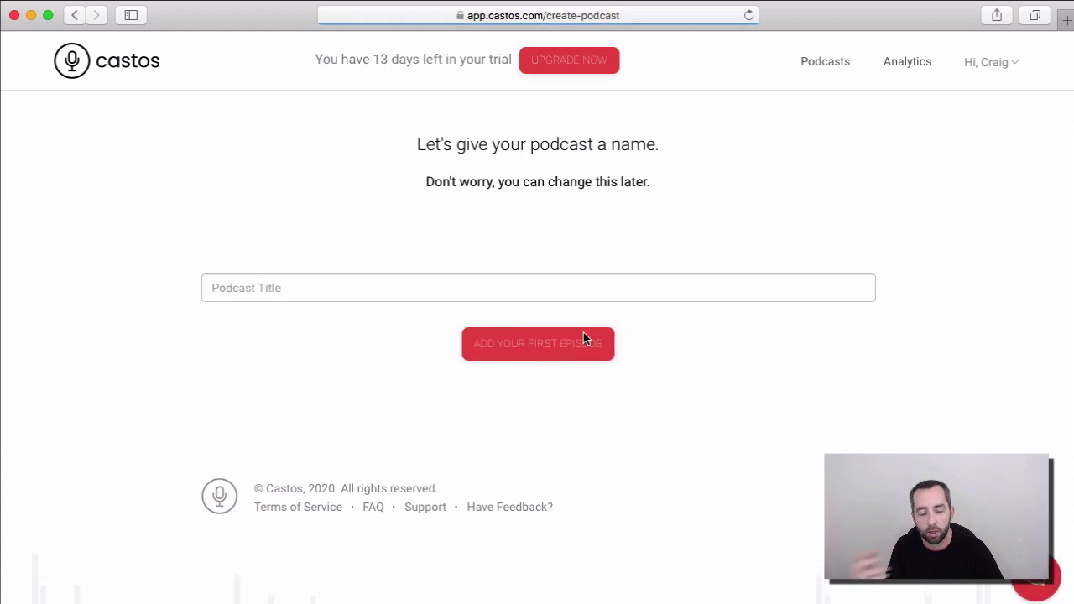
left_click(501, 291)
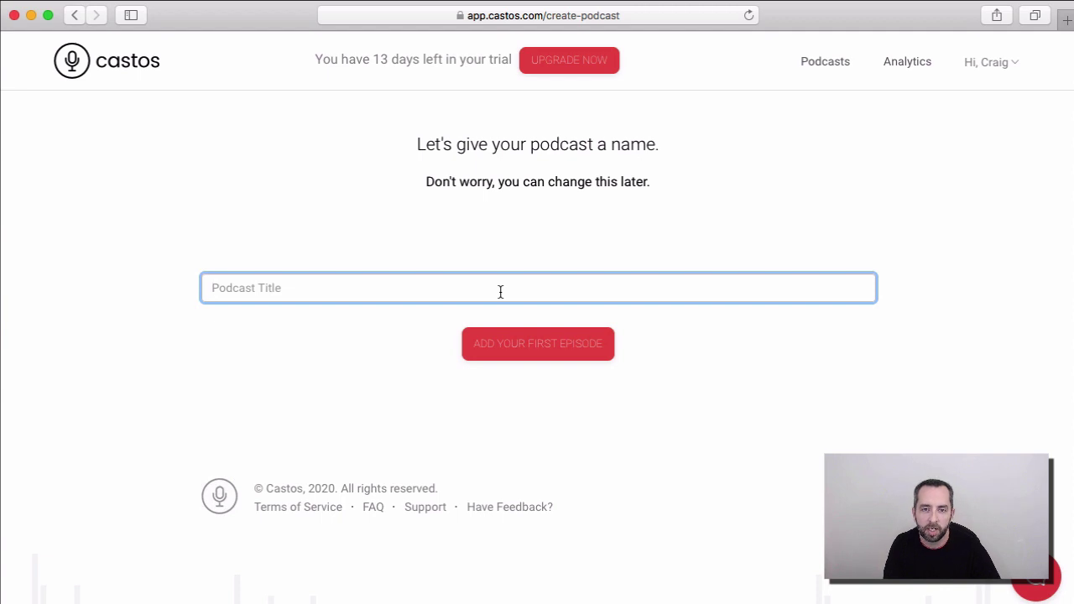
type("My Awe")
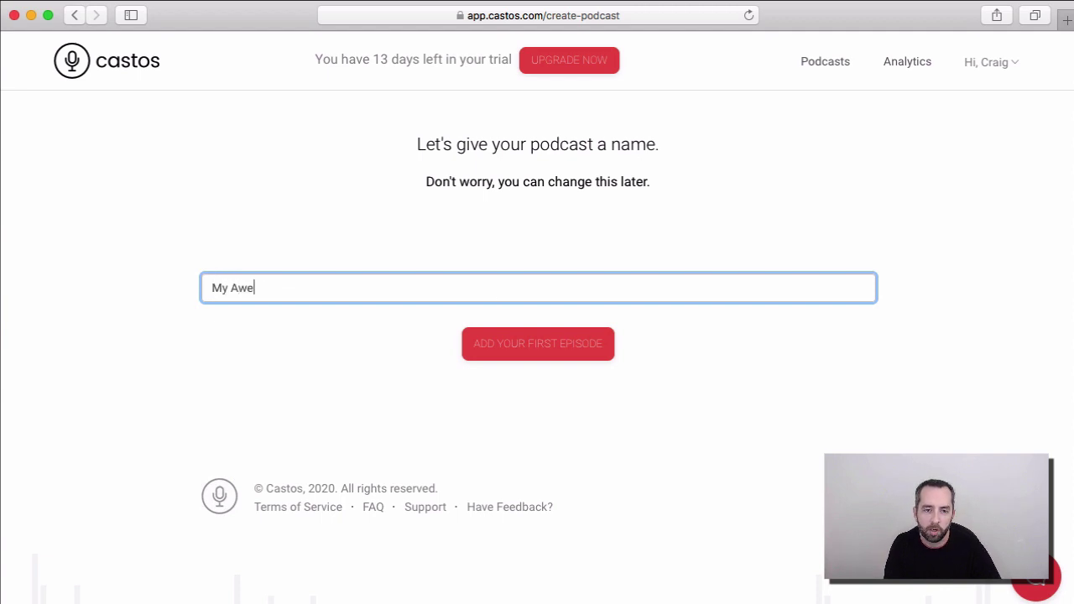
type("some Podcast")
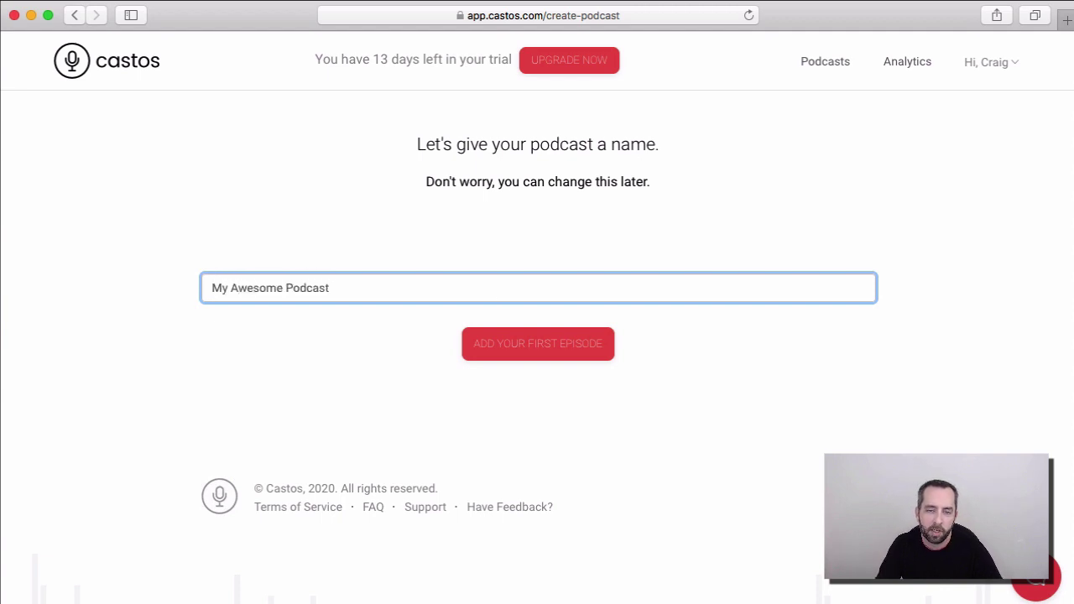
Step: Add the first episode titled 'Episode 4: A New Hope' with description 'The original is always the best'
left_click(553, 351)
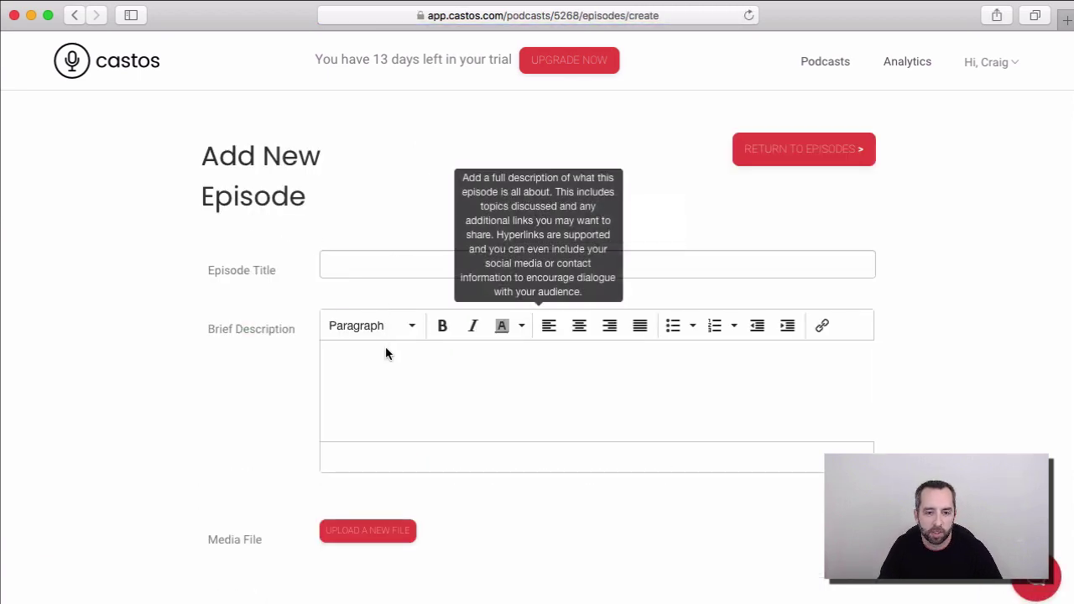
left_click(391, 262)
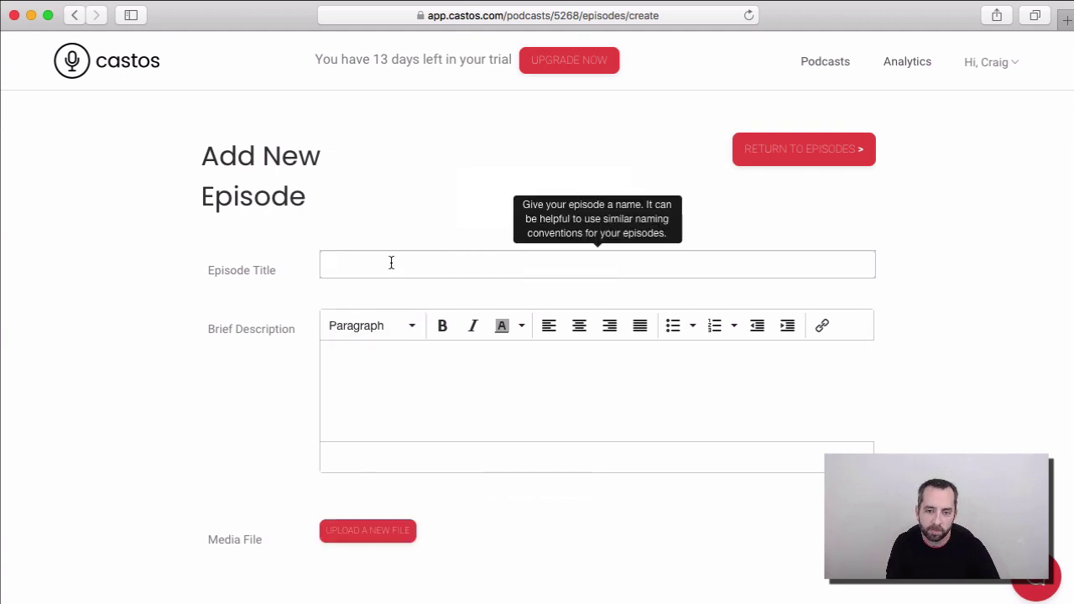
type("Episode 4: A New Hope")
left_click(419, 348)
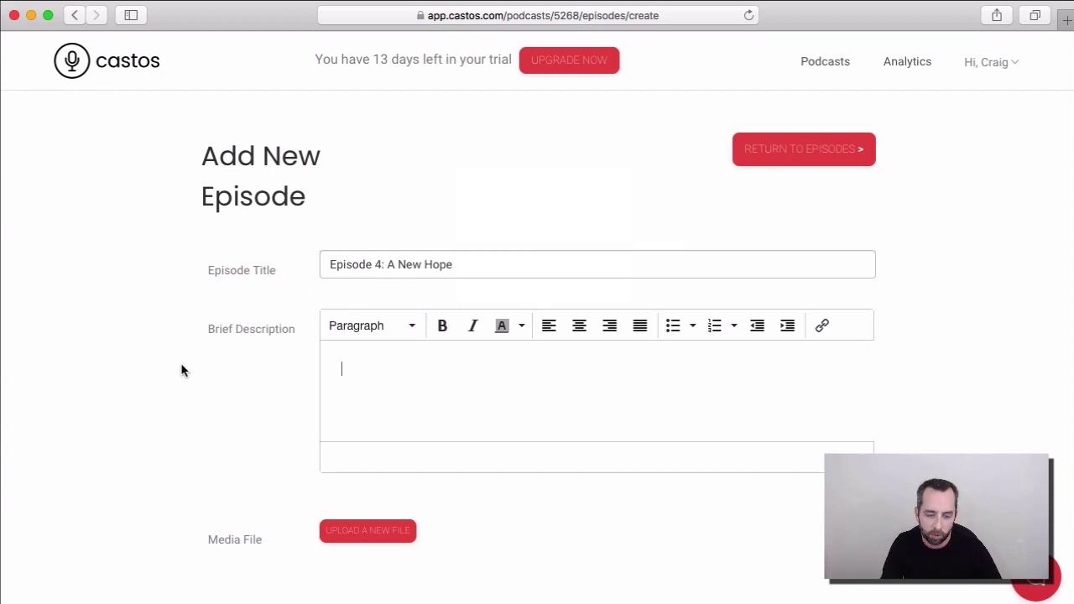
type("The origin")
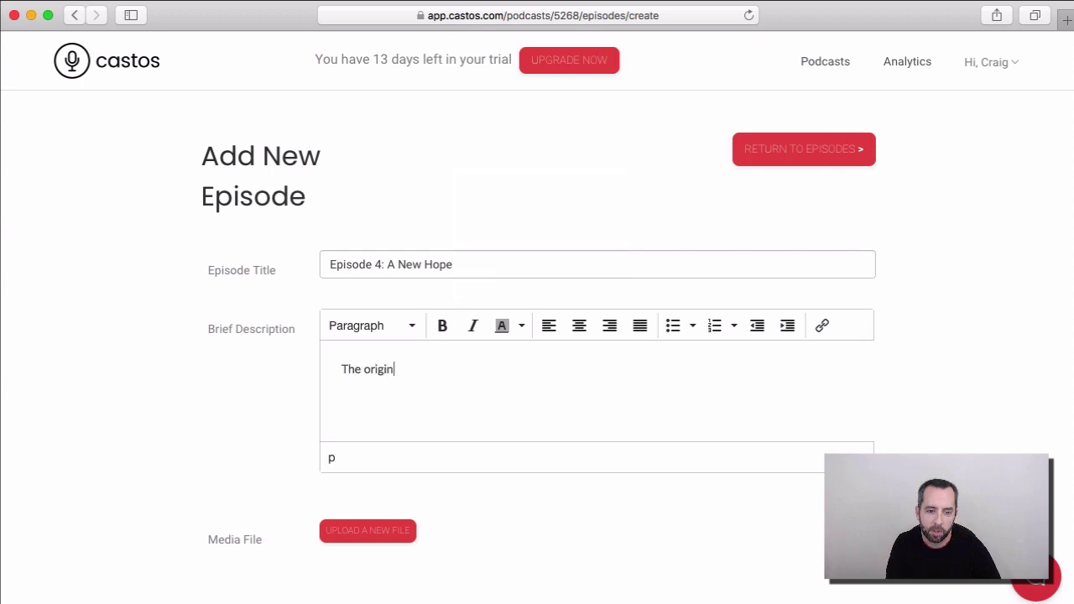
type("al is always t")
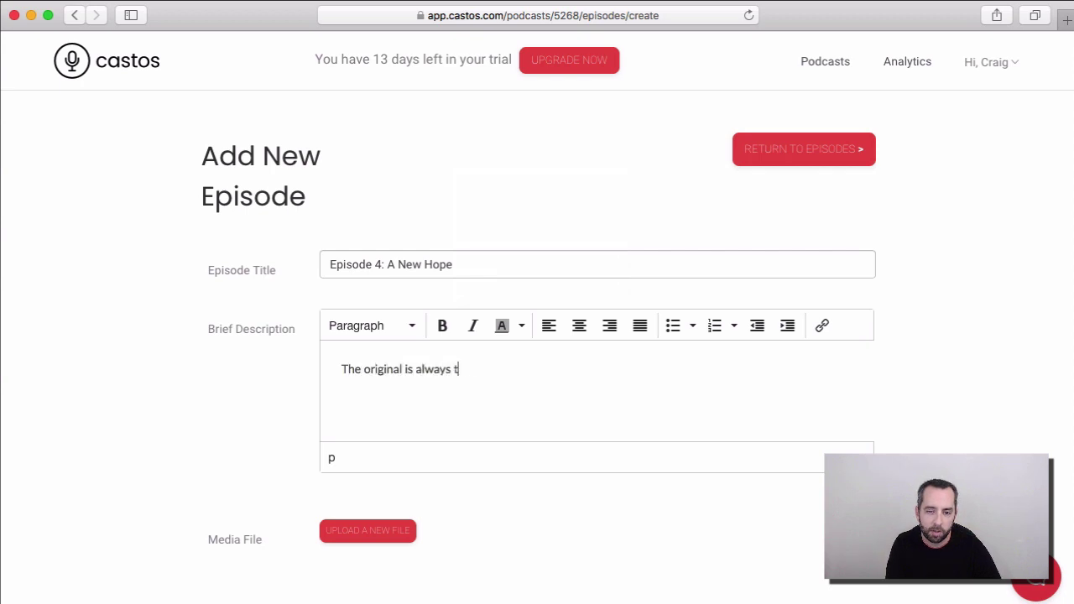
type("he best")
scroll(46, 355, "down", 4)
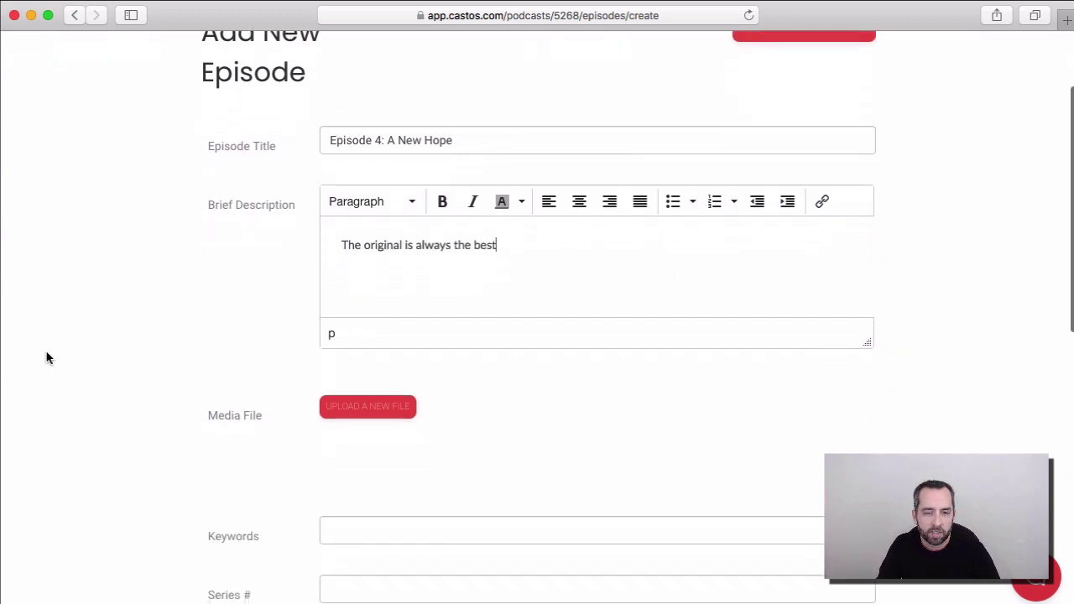
Step: Upload facts-of-life-theme.mp3 from Downloads as the episode's audio file
left_click(355, 390)
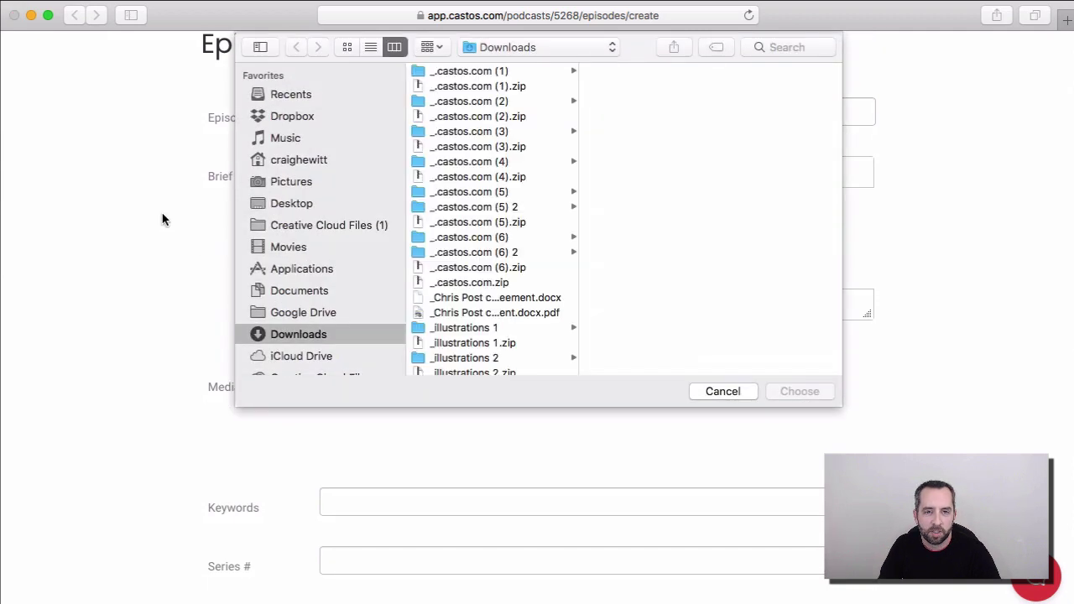
left_click(480, 314)
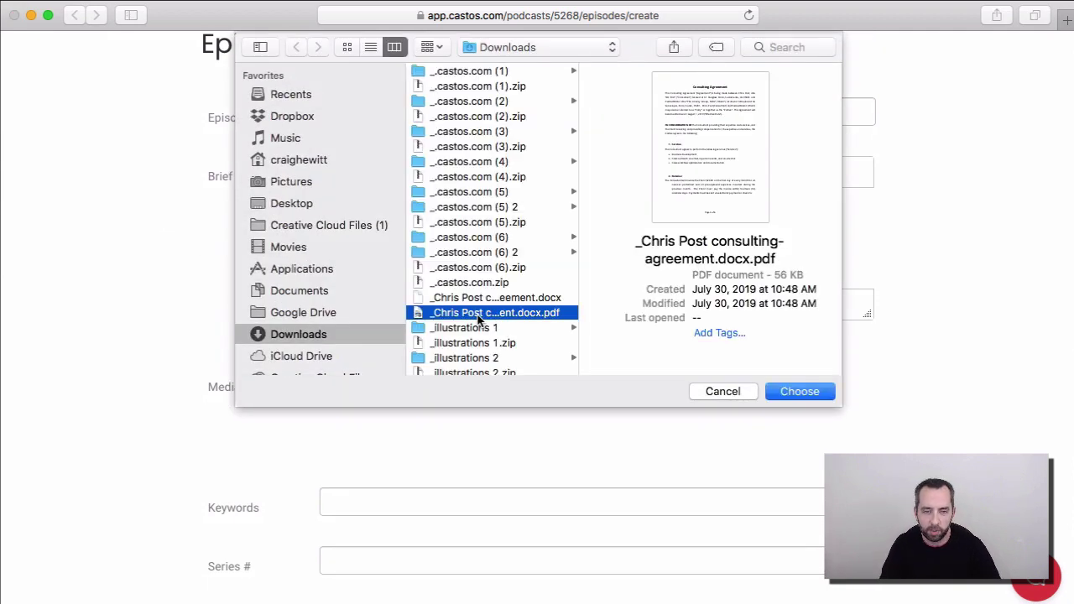
type("fa")
scroll(480, 315, "down", 5)
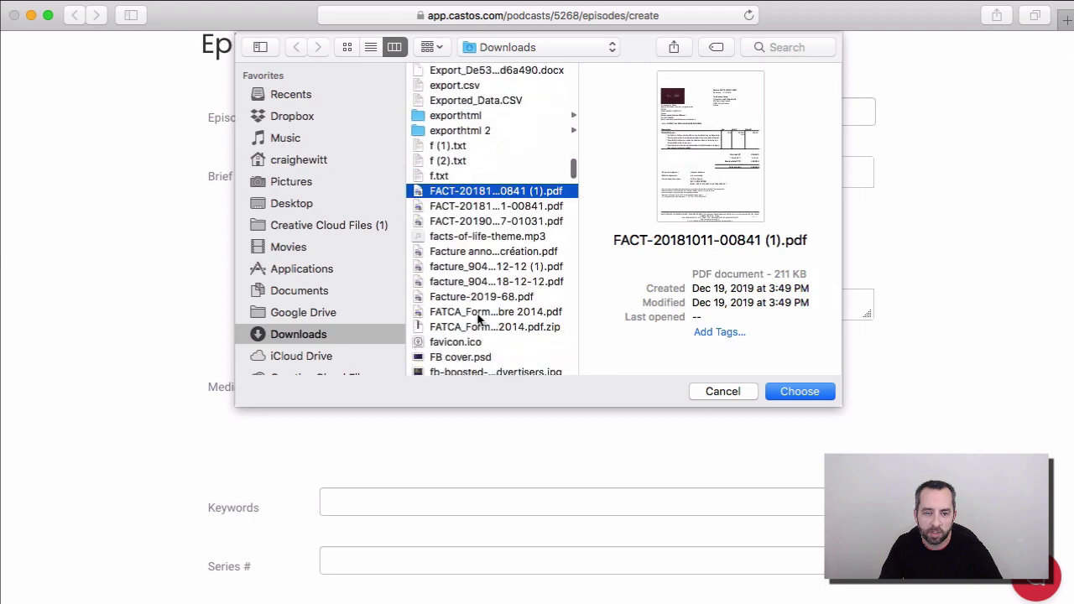
double_click(474, 236)
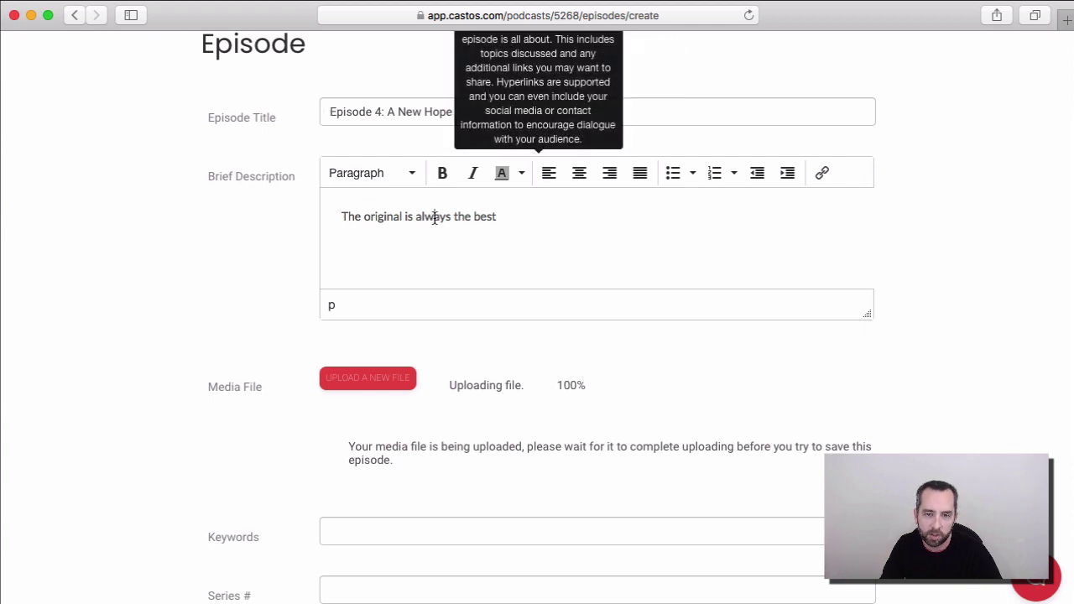
double_click(435, 217)
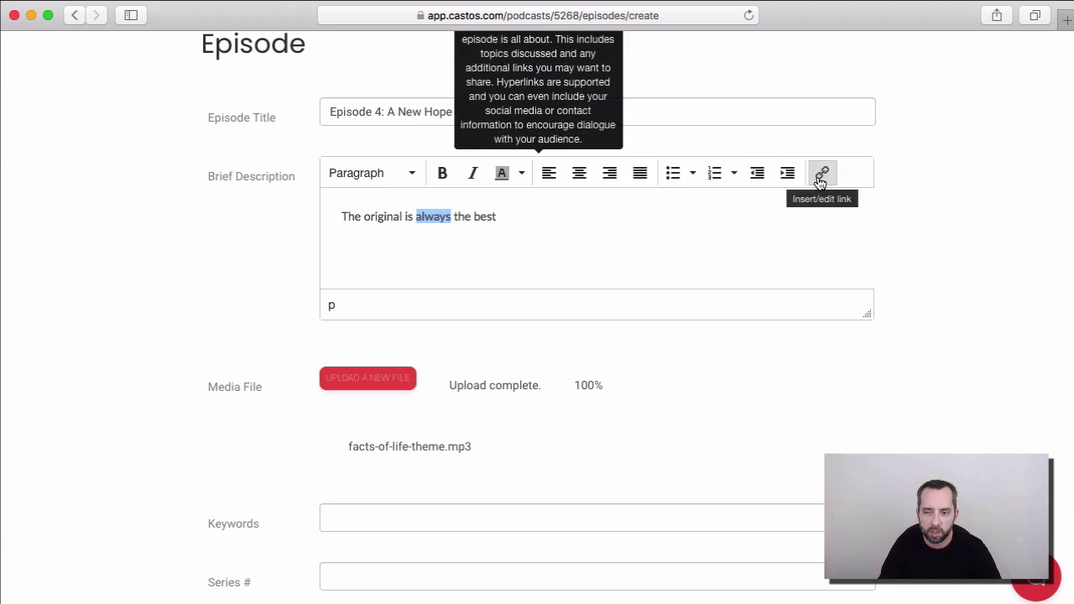
left_click(821, 173)
type("http")
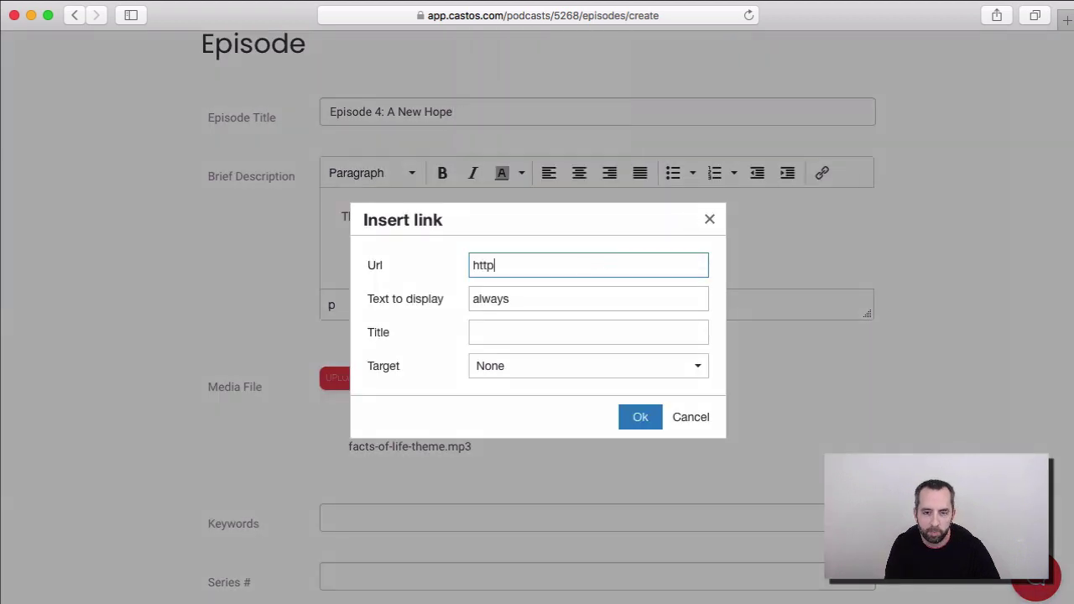
type("s://castos.com")
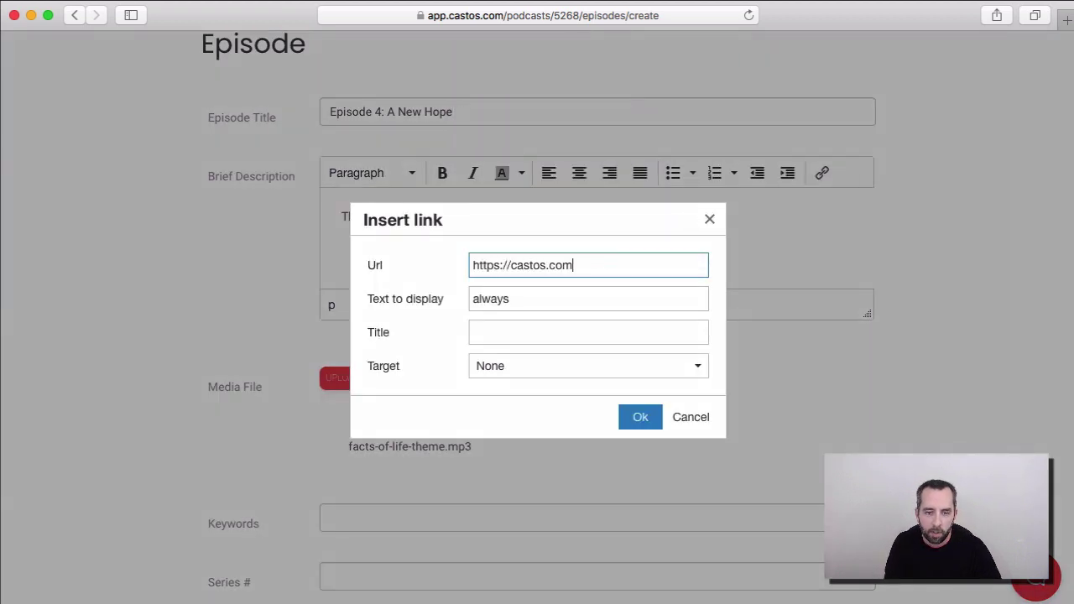
left_click(653, 420)
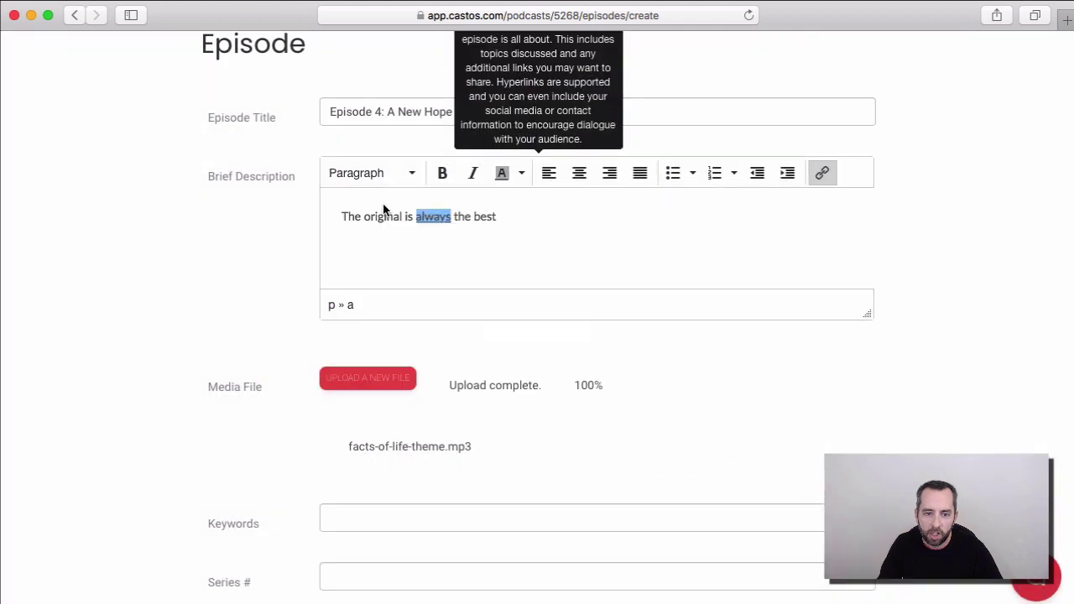
left_click(462, 252)
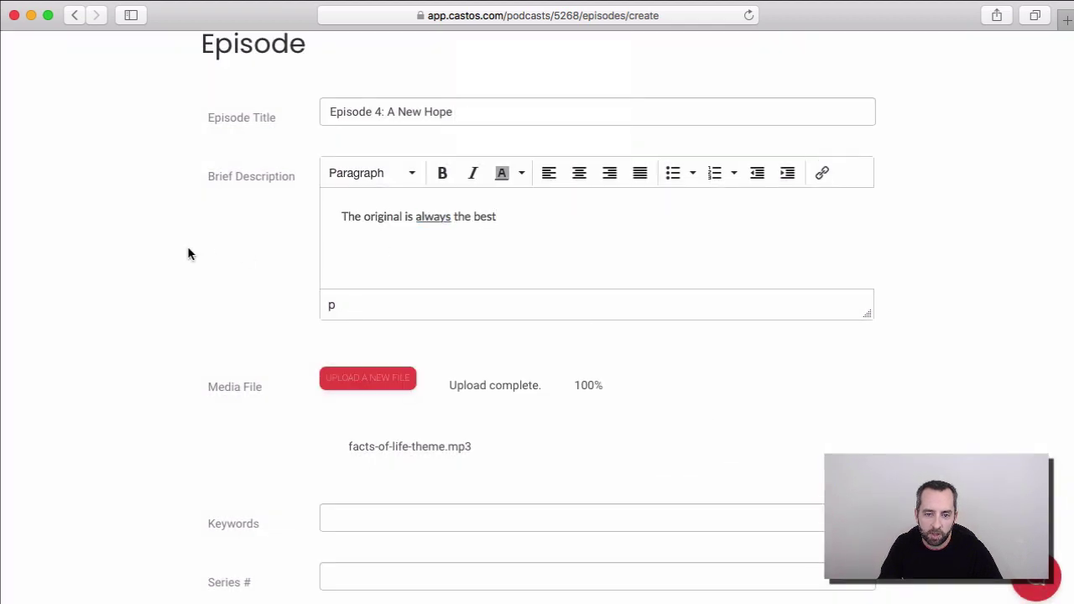
Step: Enter keywords 'podcasting, travel', Series # 1 and Episode # 1 for the episode
scroll(188, 254, "down", 1)
scroll(187, 254, "down", 3)
left_click(357, 361)
type("podcasting,")
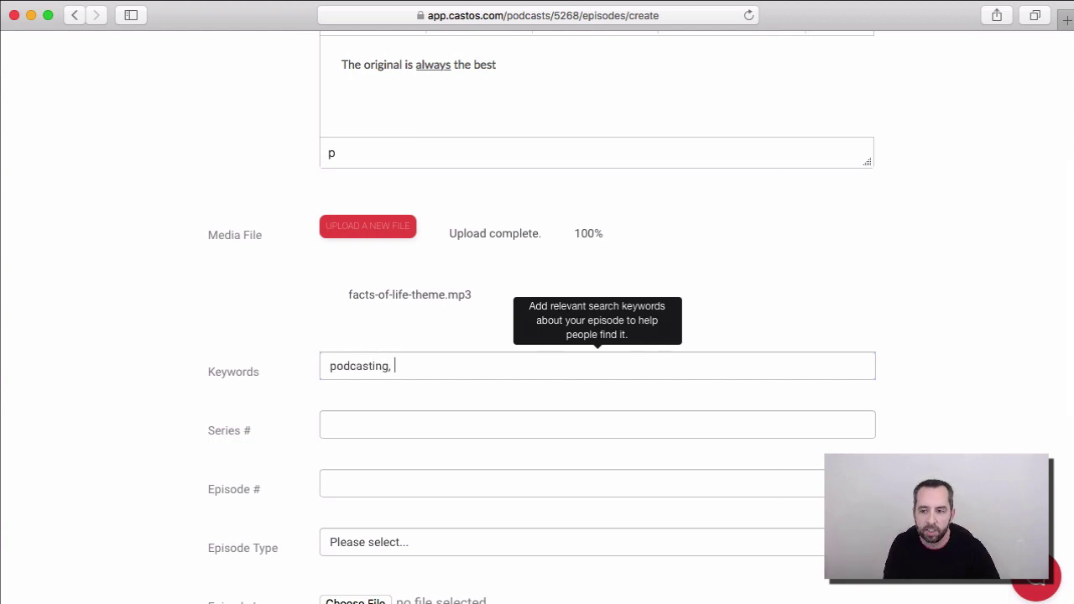
type(" trav")
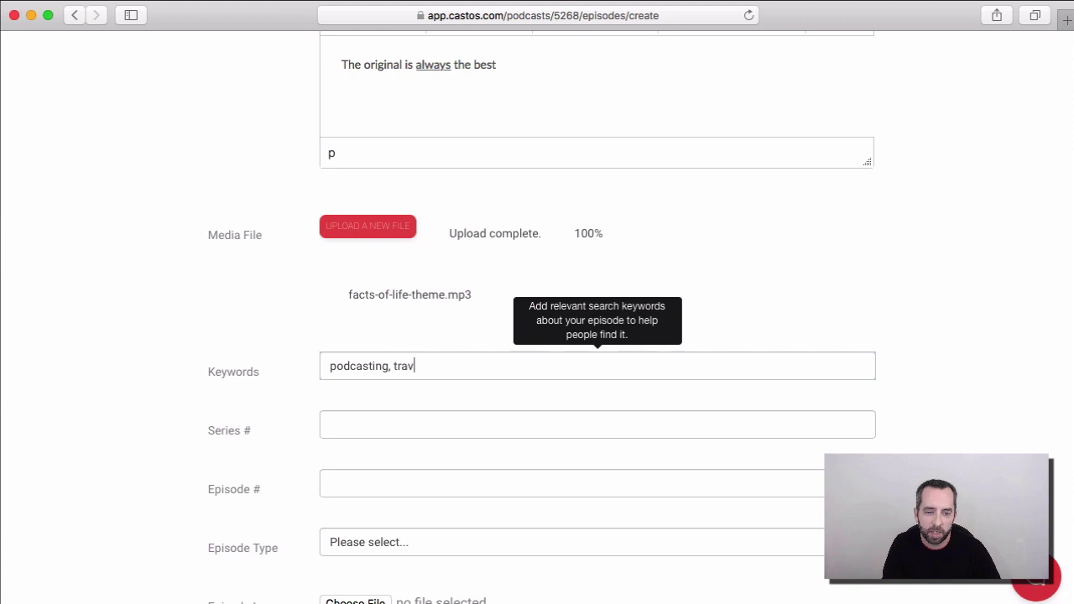
type("el")
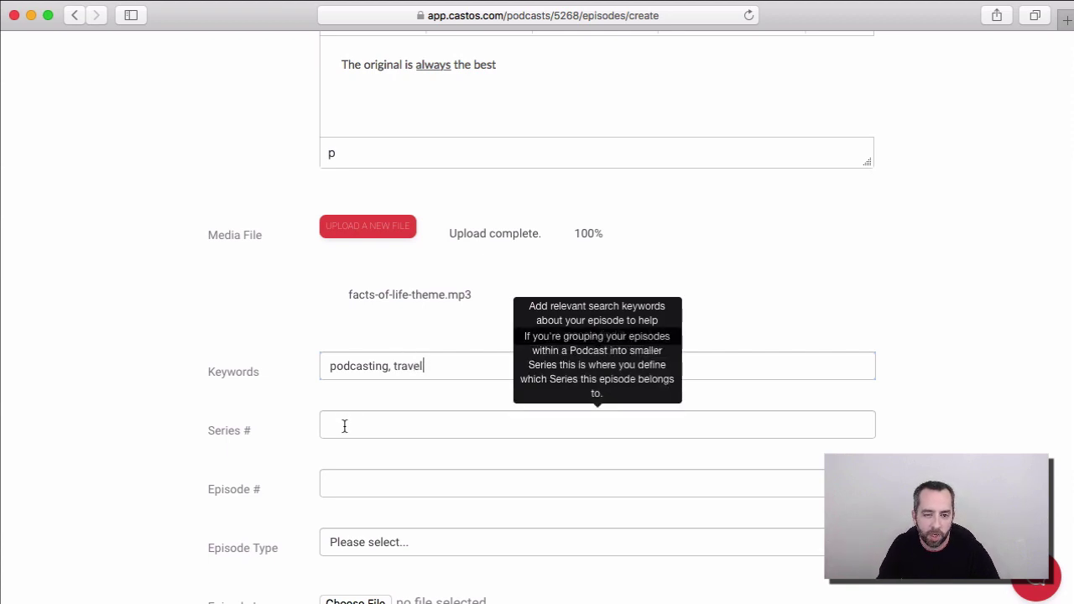
left_click(344, 426)
type("1")
left_click(338, 478)
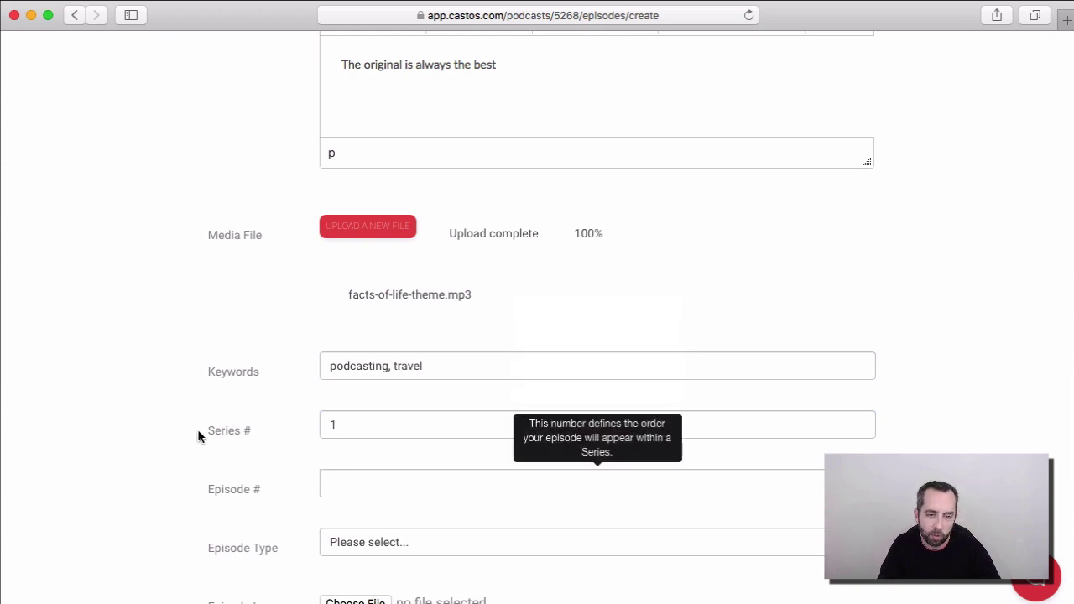
Step: Set the episode type to Full: For Normal Episodes and publish the episode
scroll(119, 384, "down", 1)
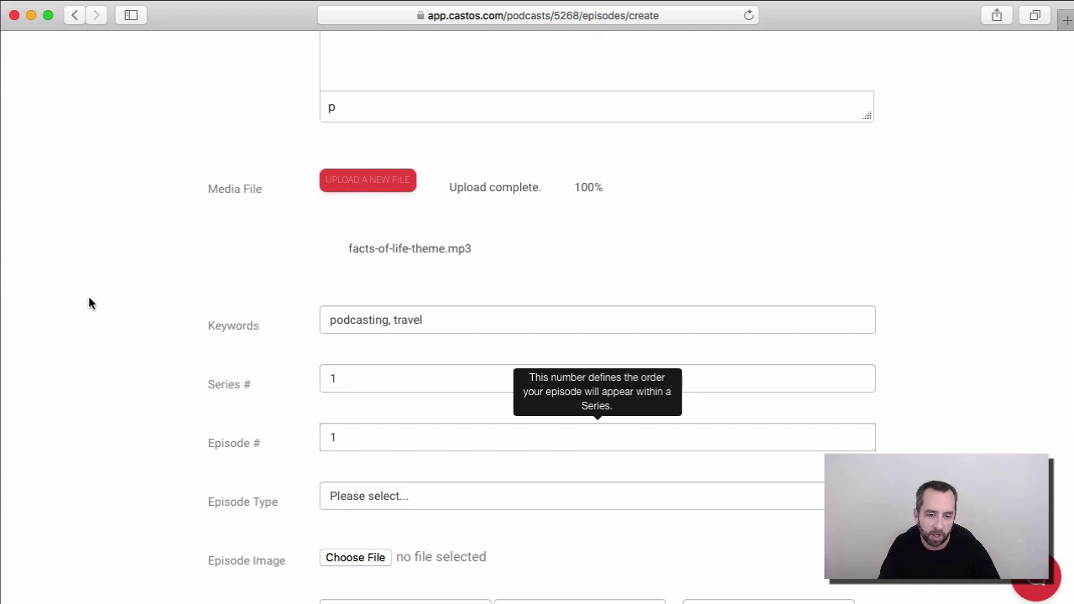
scroll(110, 323, "down", 2)
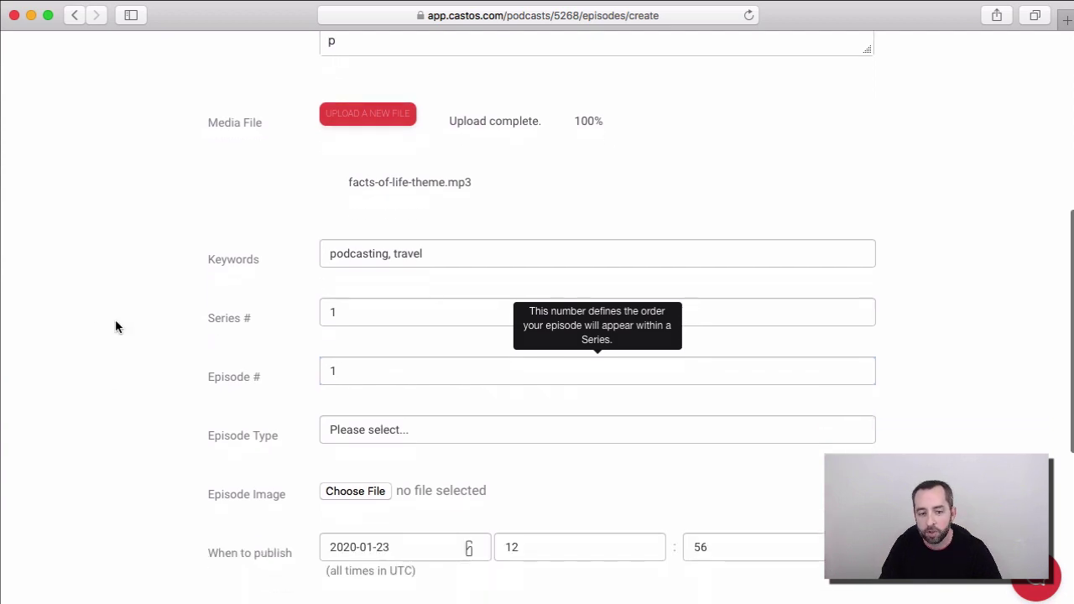
left_click(391, 428)
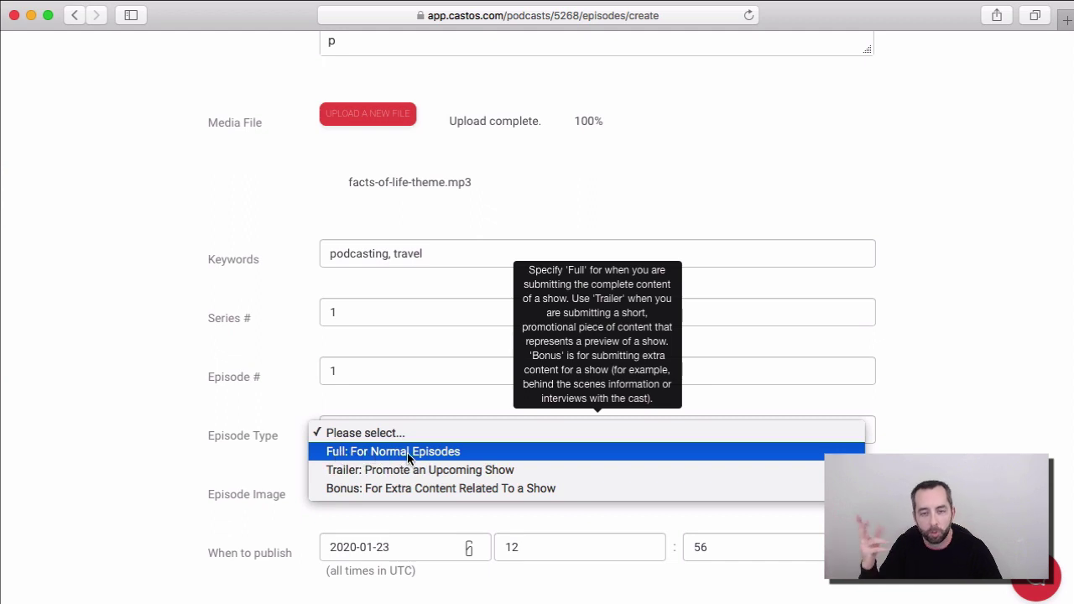
left_click(407, 452)
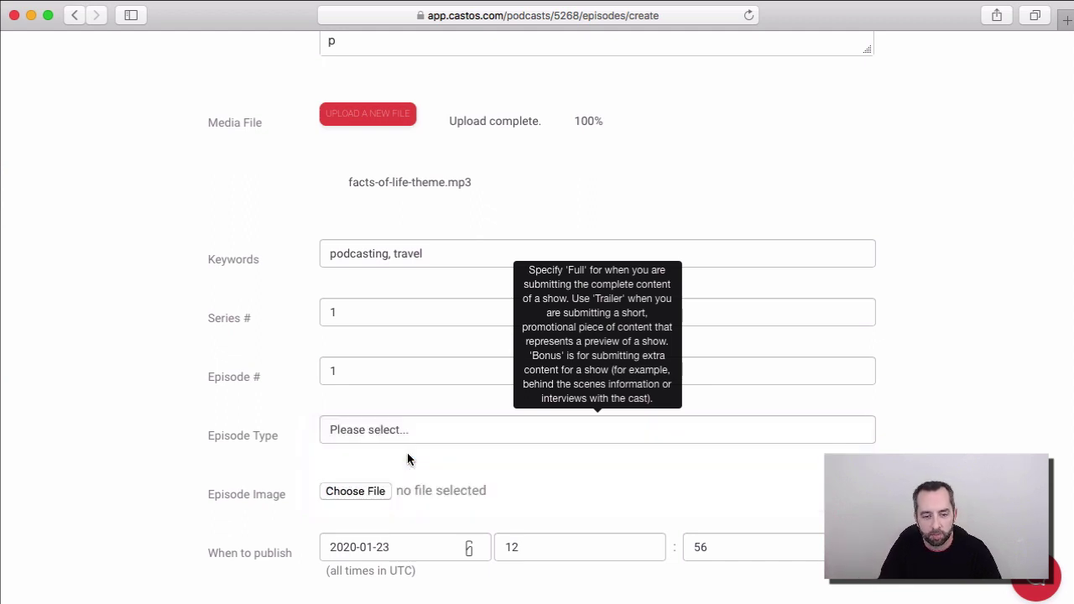
scroll(185, 405, "down", 2)
mouse_move(384, 406)
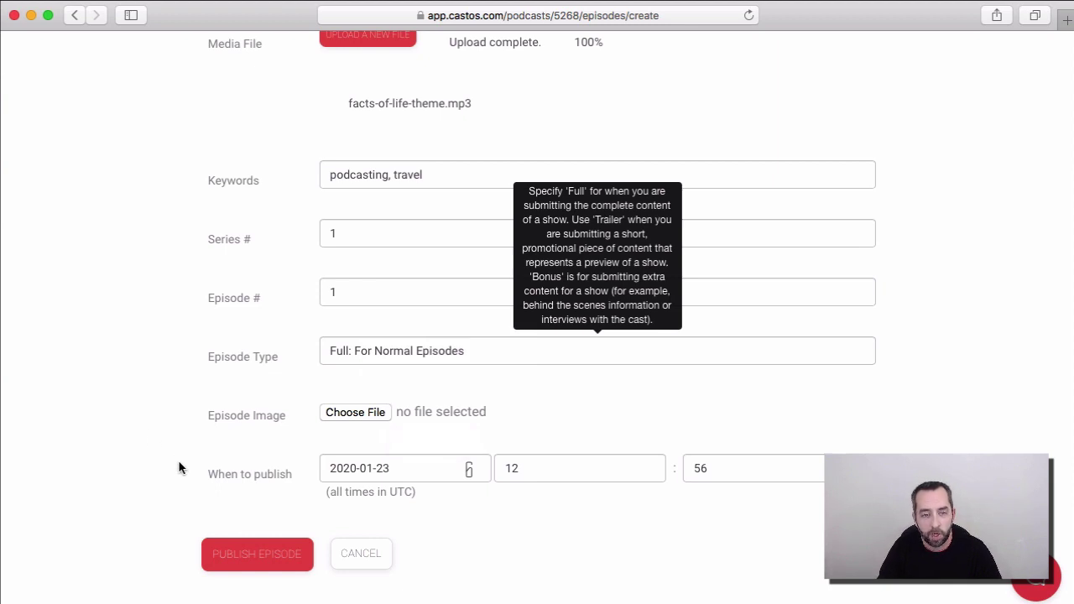
left_click(244, 554)
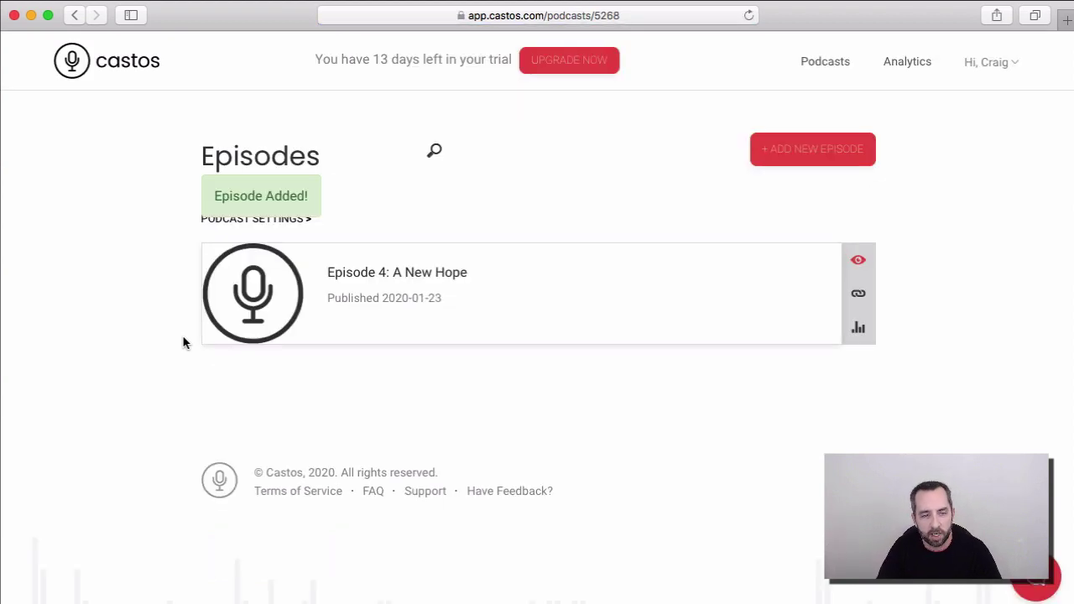
Step: Open the podcast's settings and expand the Feed Details section
left_click(234, 221)
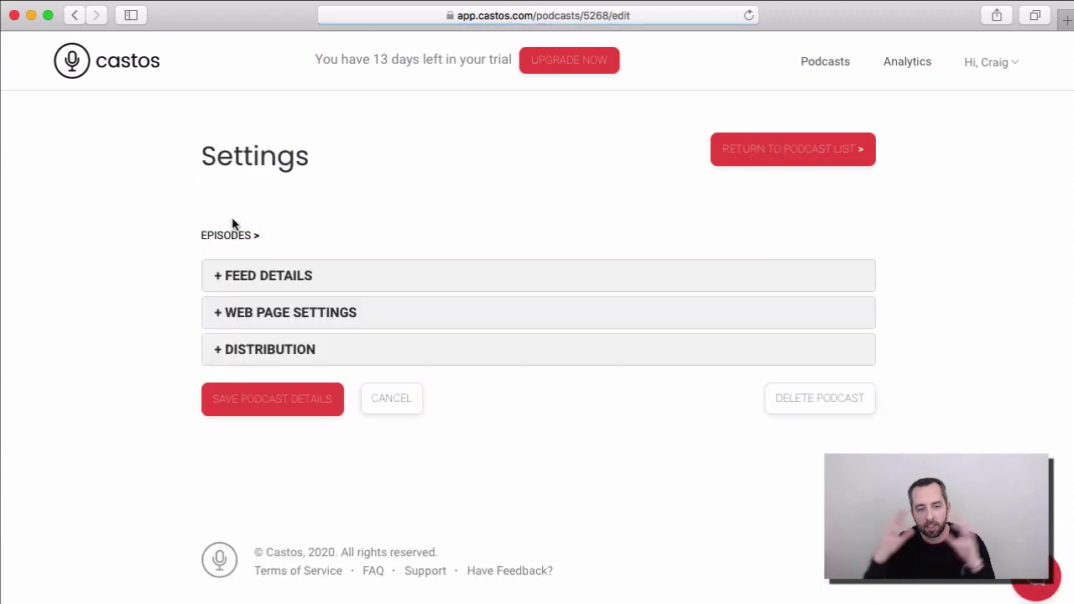
left_click(259, 277)
scroll(239, 304, "down", 1)
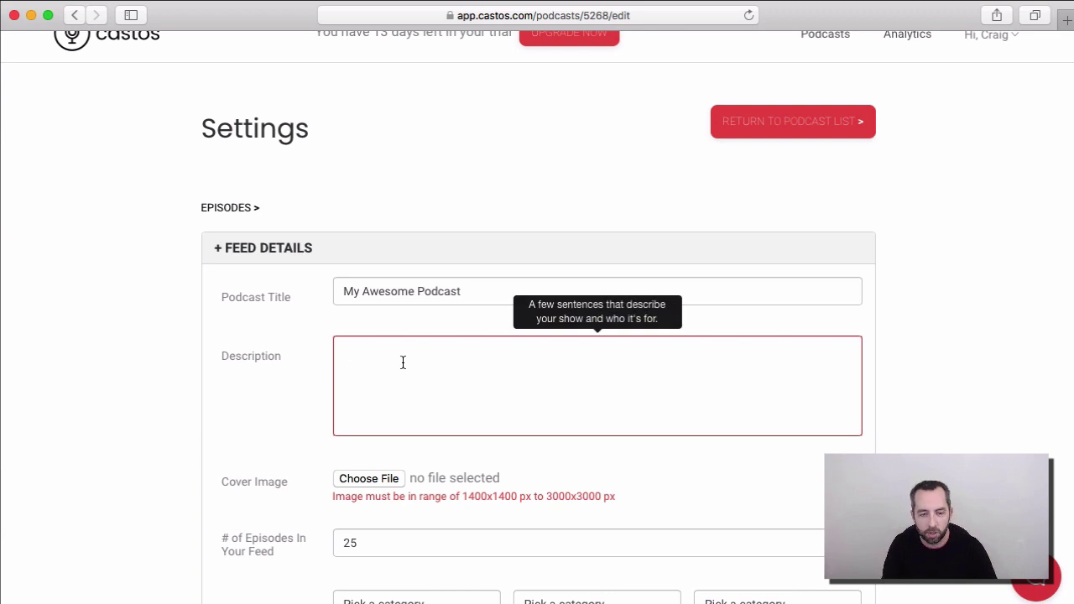
Step: Enter the podcast description 'This is the description of my show. Keywords and relevant info go here.'
type("This is the description of my show. Keywords and relevant info go here.")
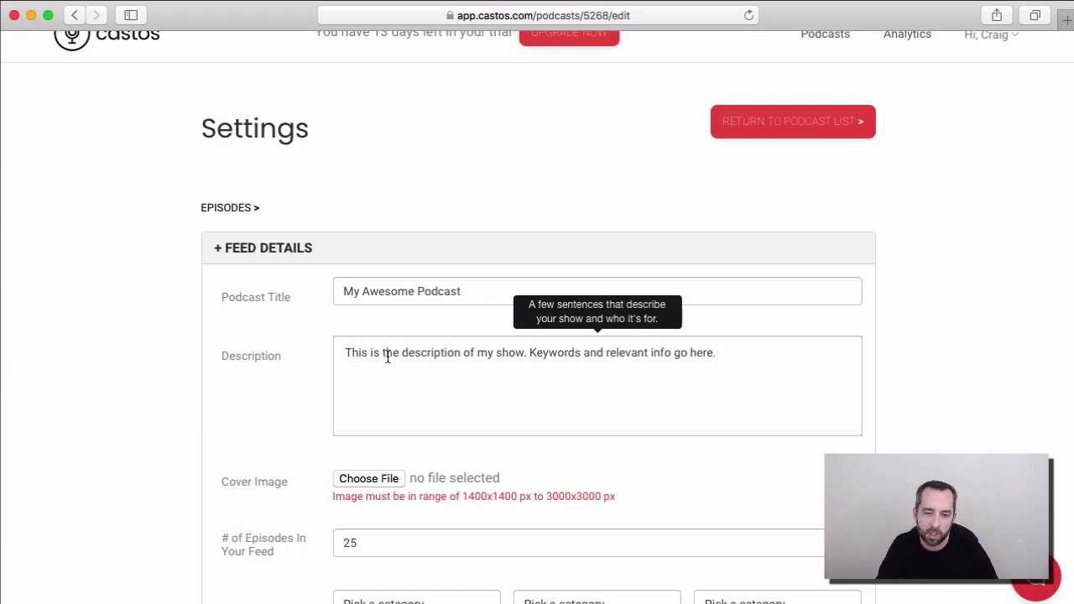
double_click(565, 352)
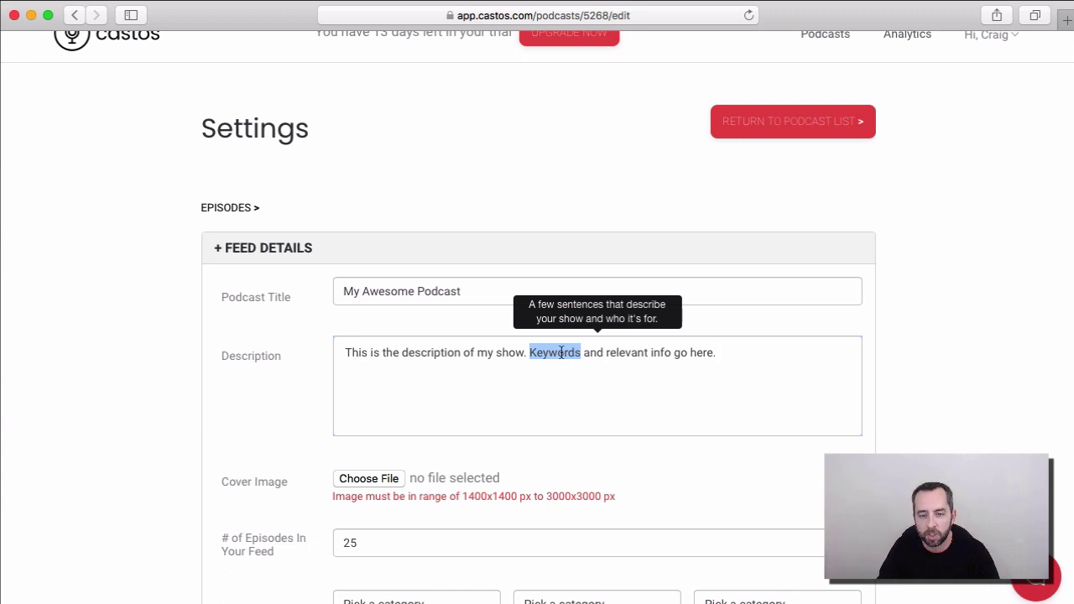
mouse_move(469, 289)
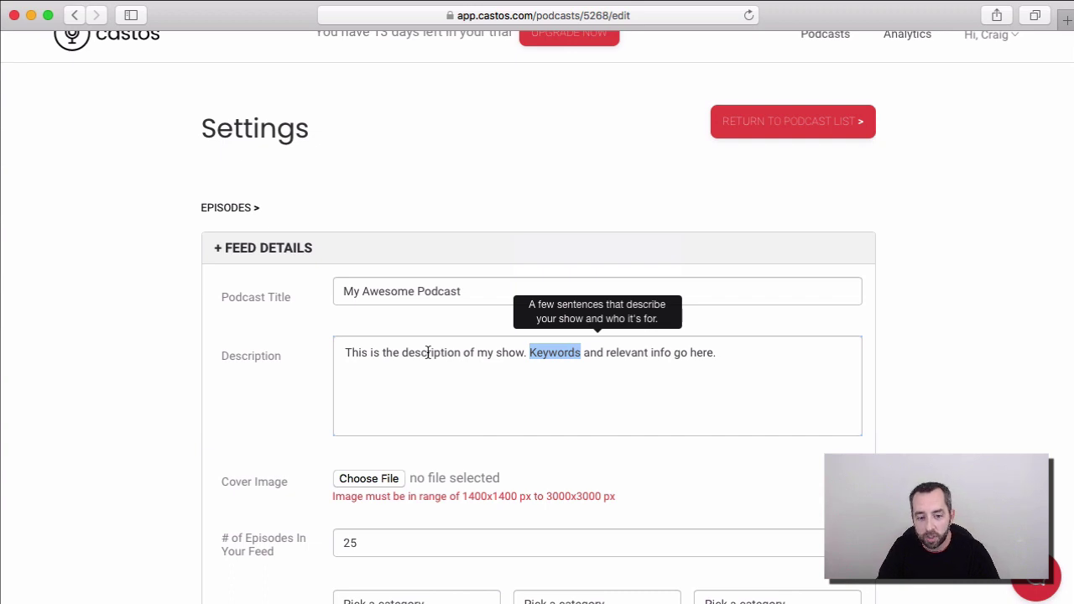
scroll(428, 352, "down", 1)
Step: Choose 8F72P.jpg from the Desktop as the podcast cover image
left_click(371, 467)
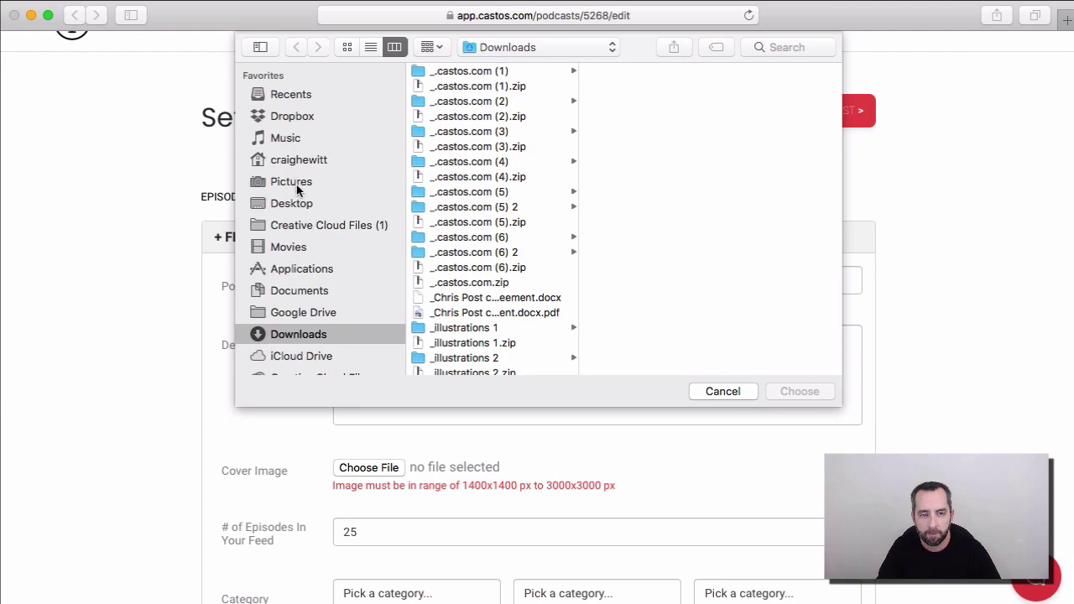
left_click(299, 201)
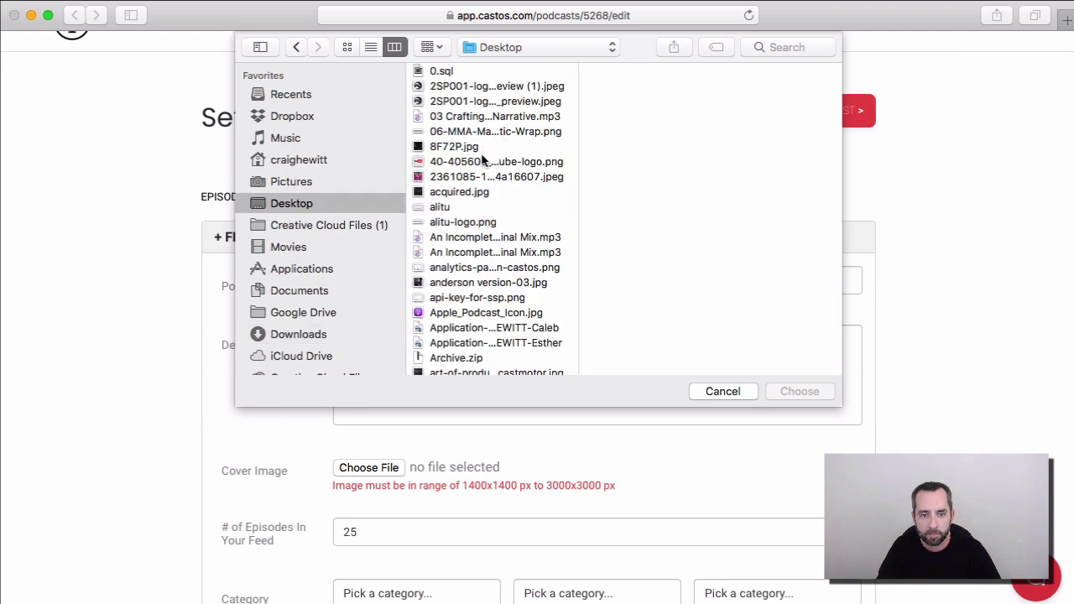
double_click(467, 148)
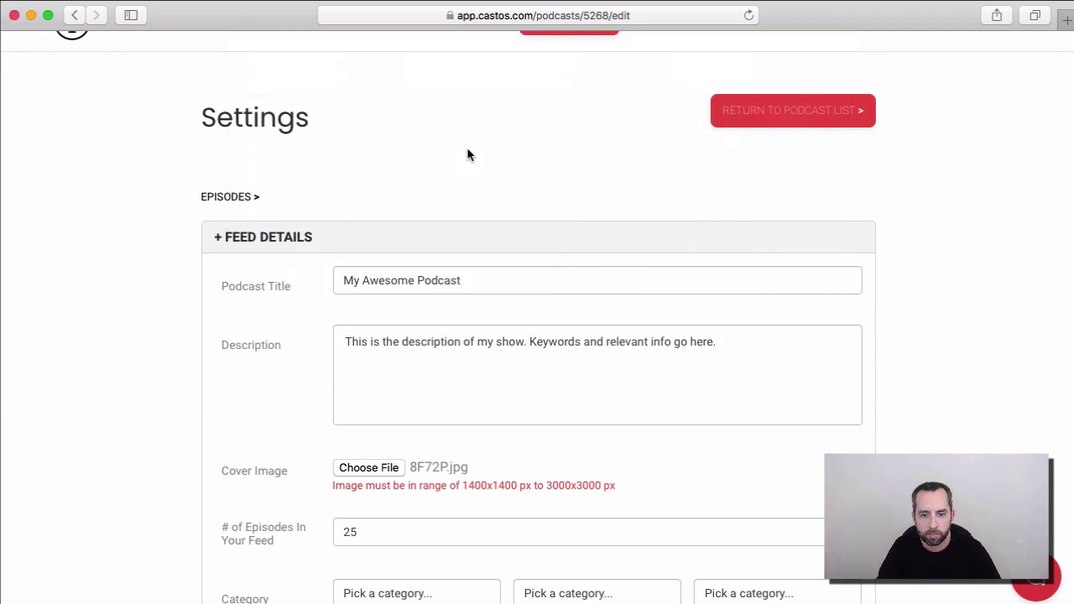
scroll(106, 360, "down", 5)
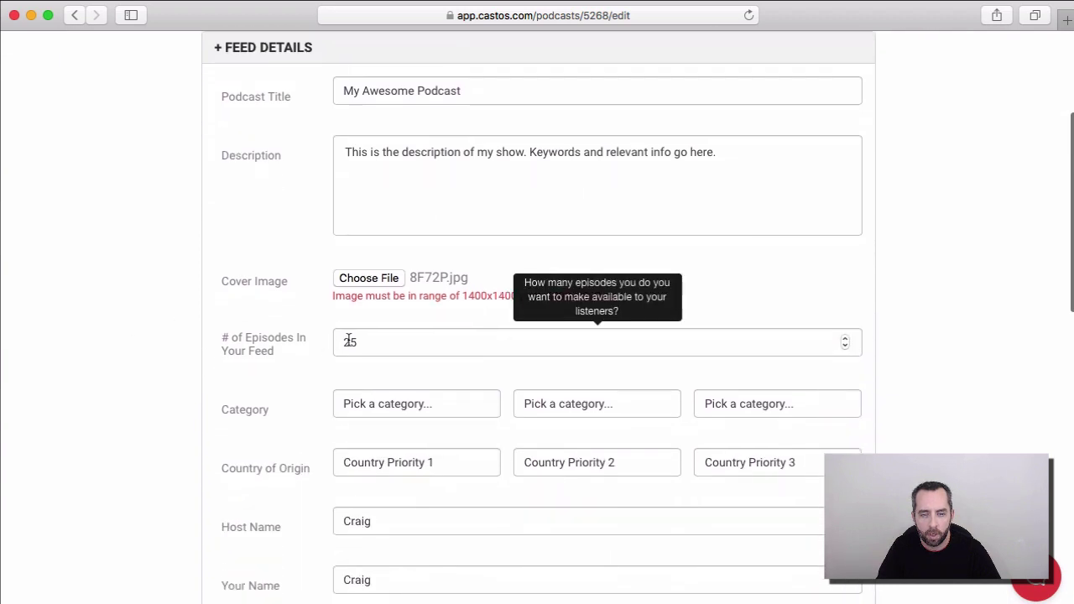
Step: Set the categories to Arts: Books, Comedy: Standup and Science: Life Sciences
left_click(379, 404)
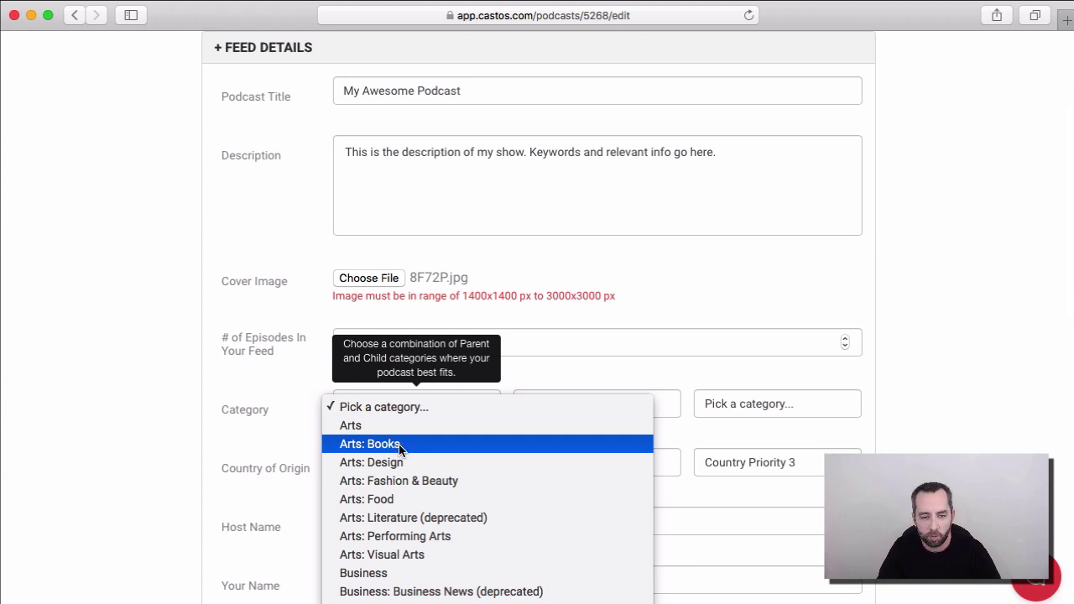
left_click(399, 445)
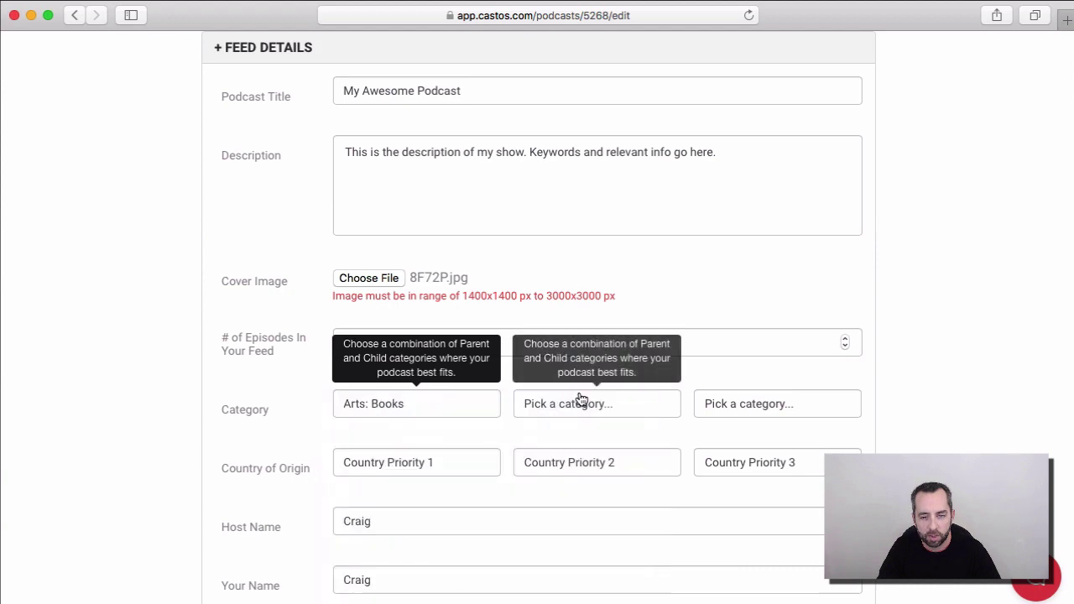
left_click(583, 405)
scroll(588, 500, "down", 10)
left_click(592, 432)
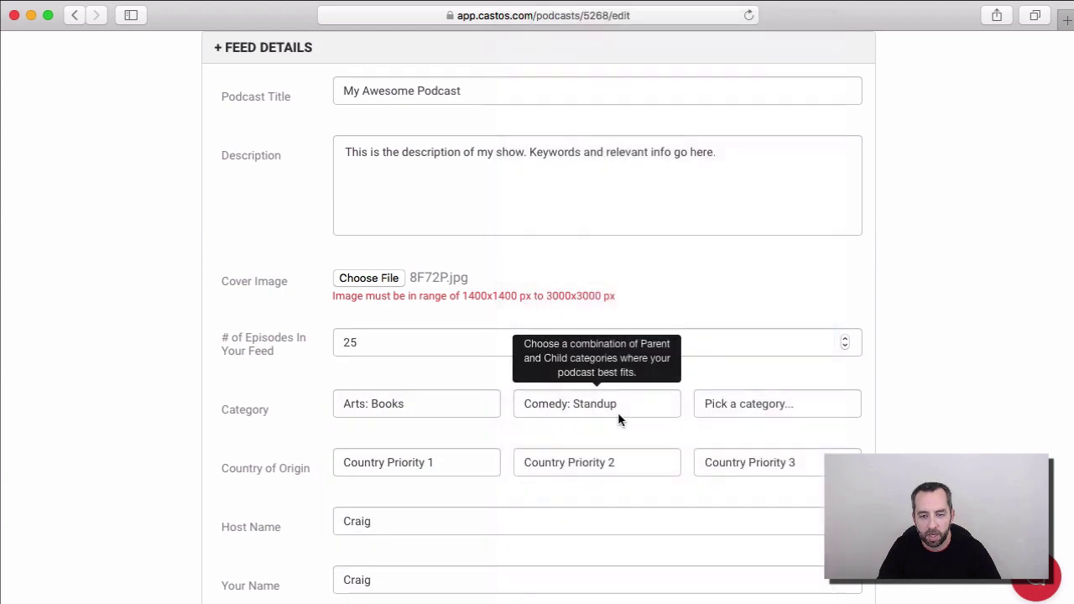
left_click(745, 403)
scroll(745, 533, "down", 15)
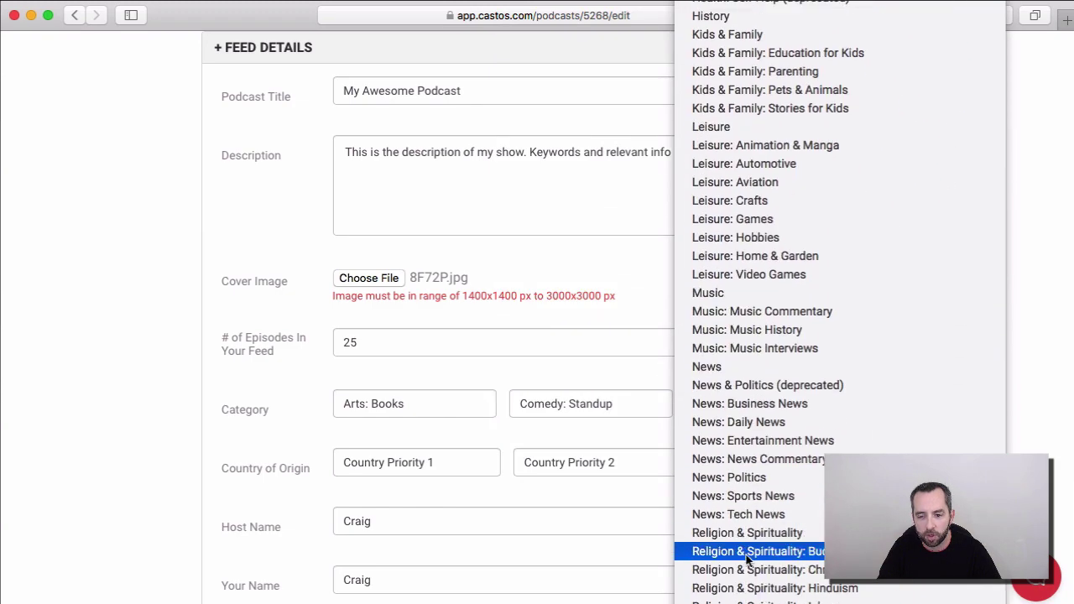
scroll(746, 562, "down", 8)
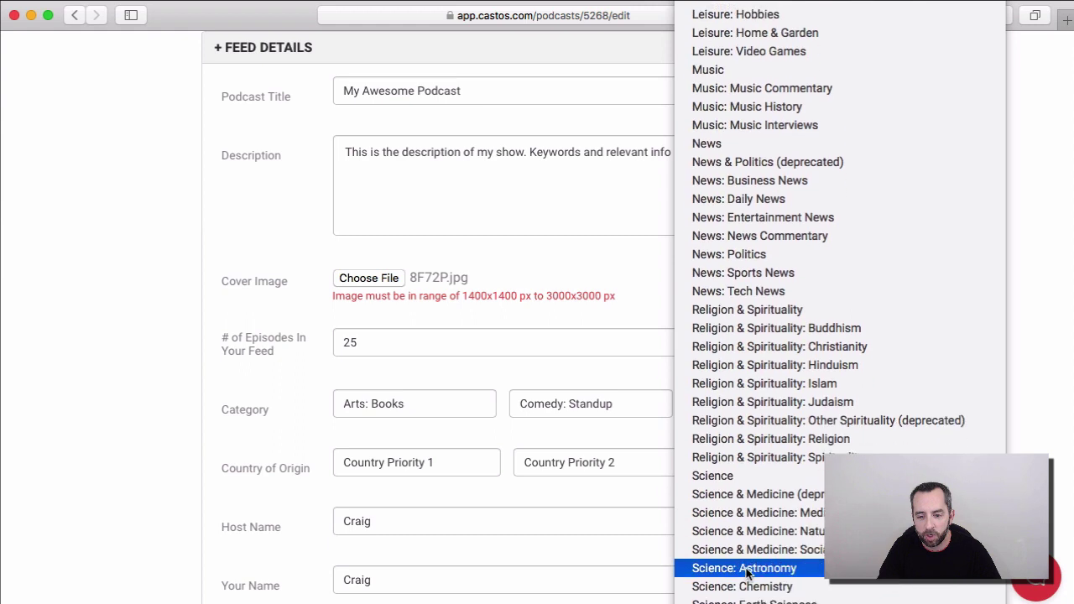
scroll(747, 569, "down", 3)
left_click(747, 560)
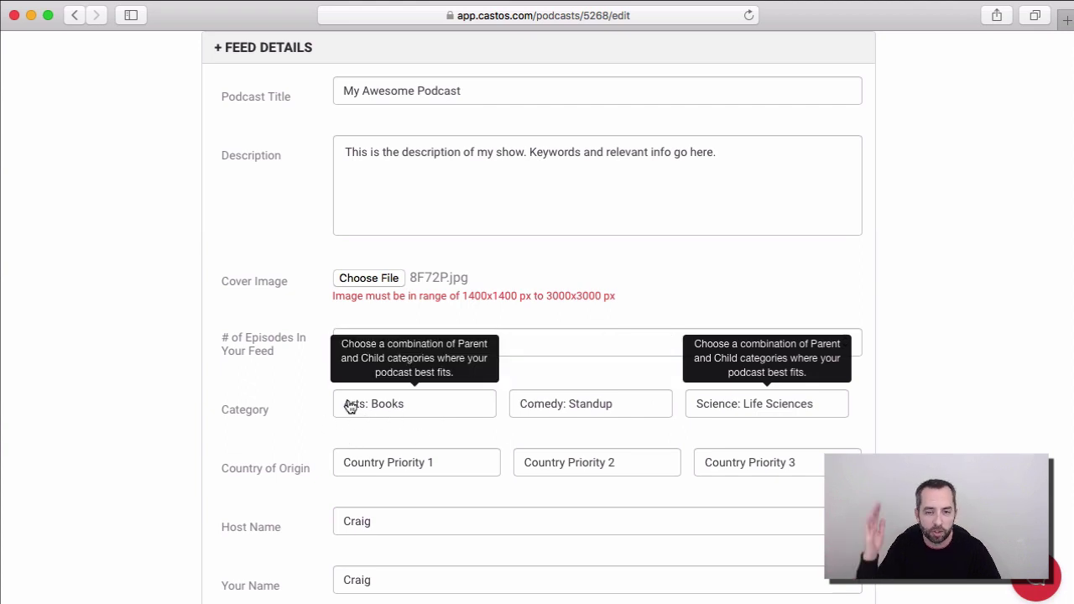
scroll(216, 415, "down", 2)
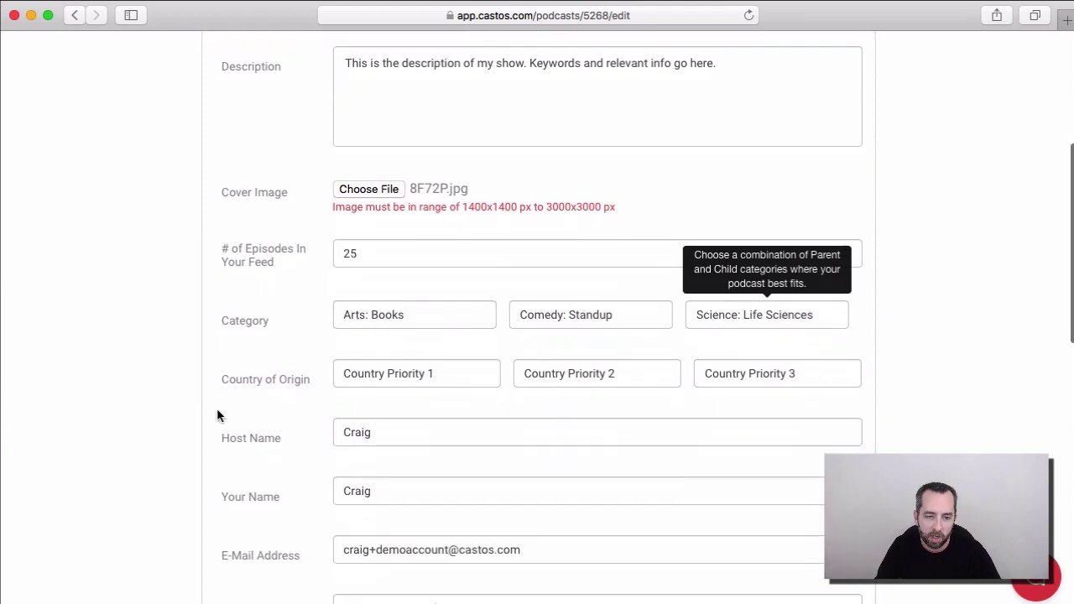
Step: Add the host's surname to the Host Name field, keeping the show marked not explicit
left_click(387, 430)
type("Hewi")
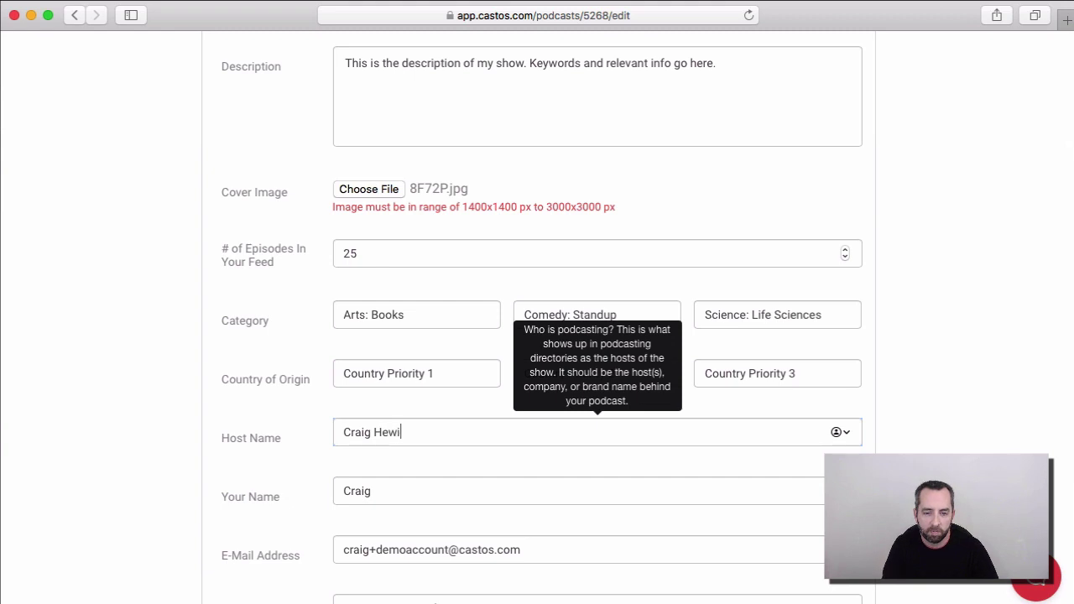
type("tt")
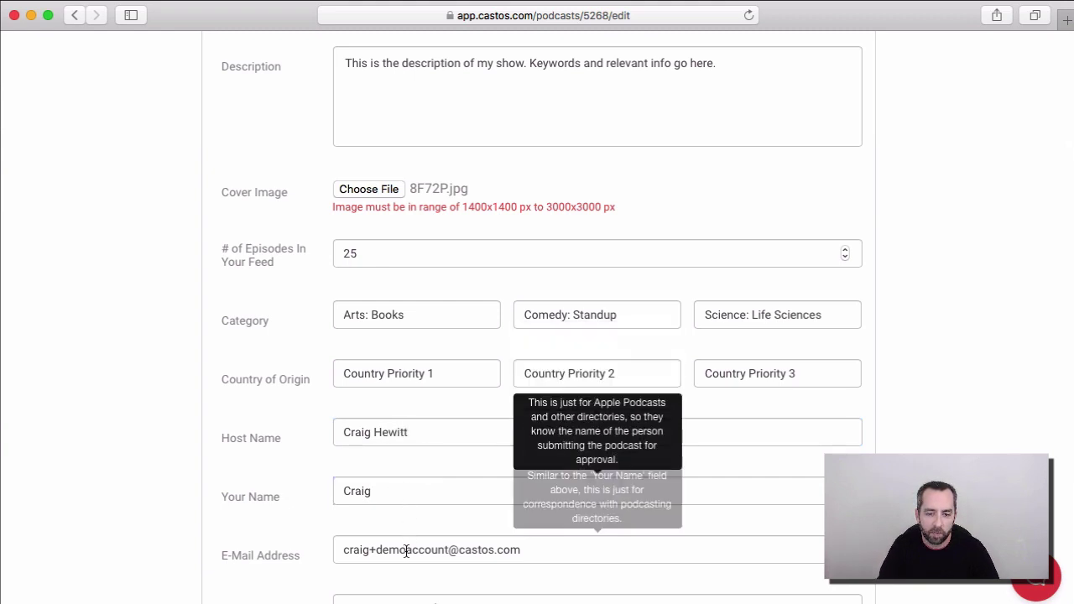
scroll(124, 505, "down", 5)
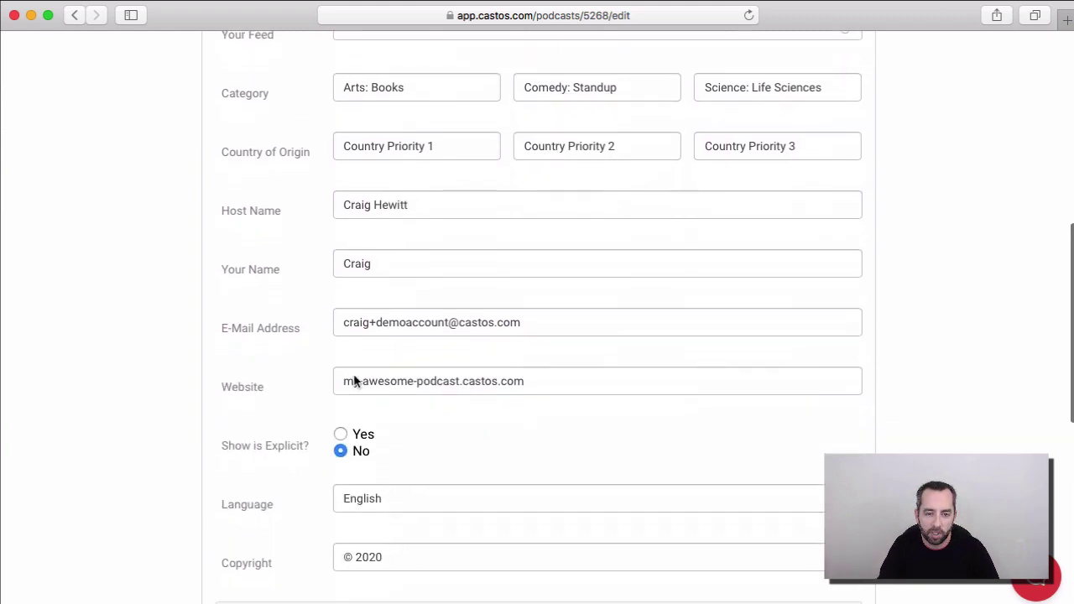
mouse_move(453, 320)
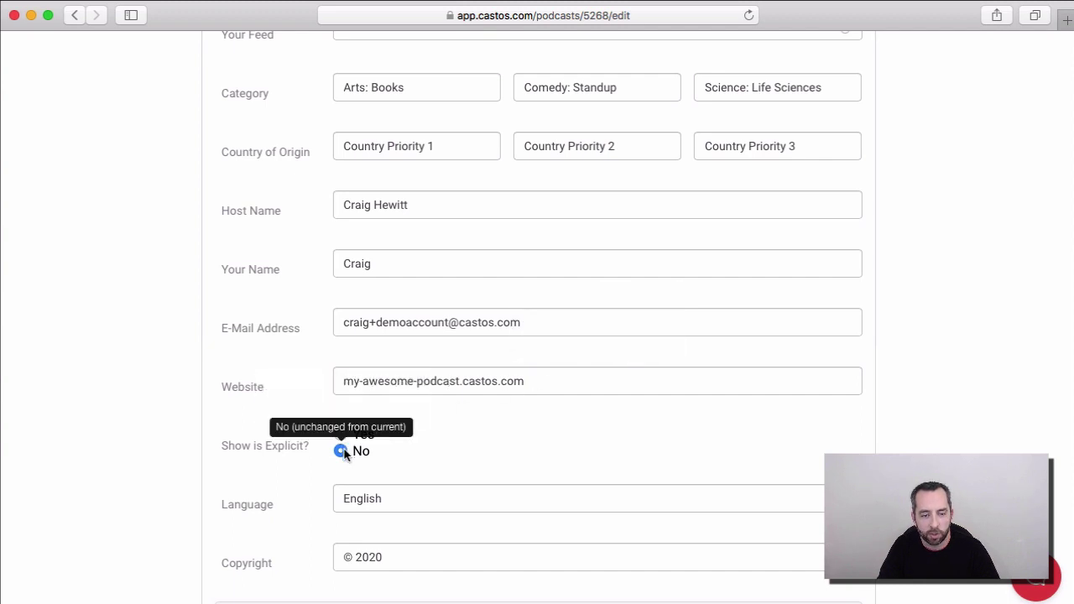
scroll(143, 453, "down", 5)
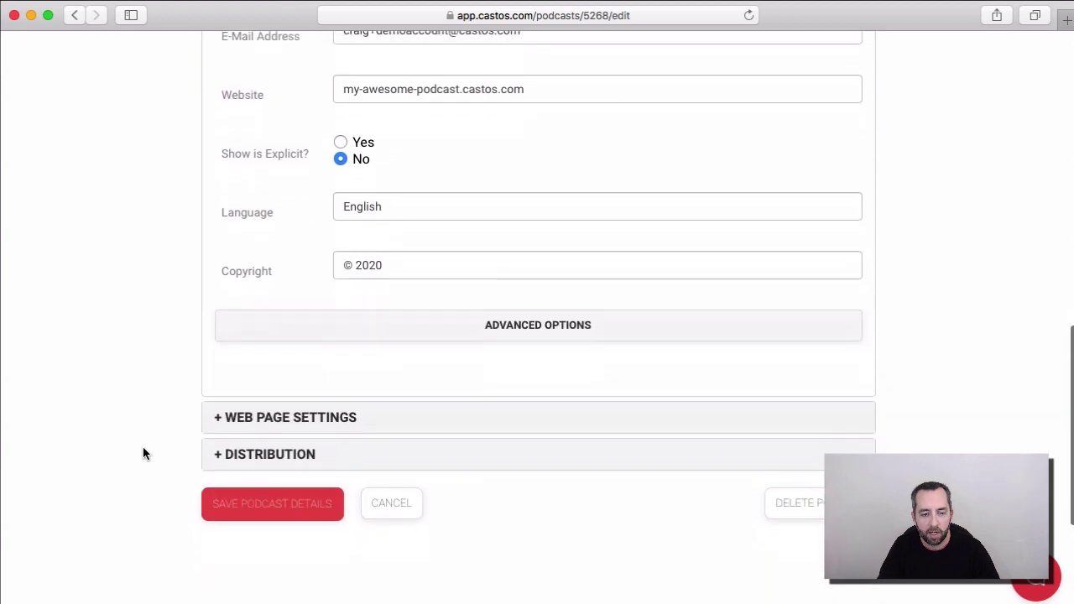
Step: Leave the Web Page Settings slug as my-awesome-podcast and save the podcast details
left_click(307, 420)
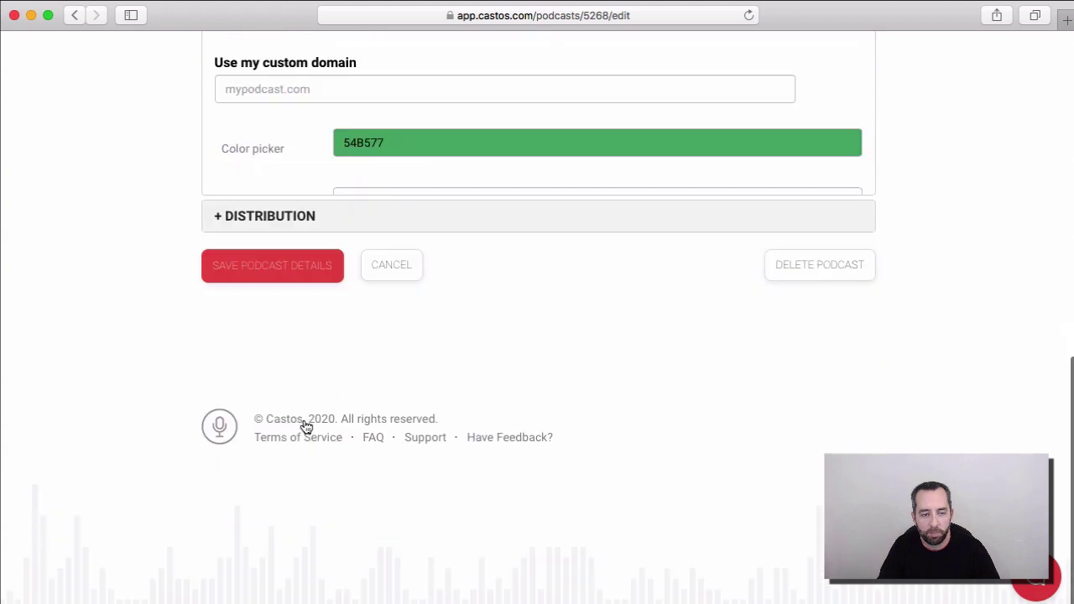
scroll(221, 342, "up", 5)
scroll(223, 351, "up", 1)
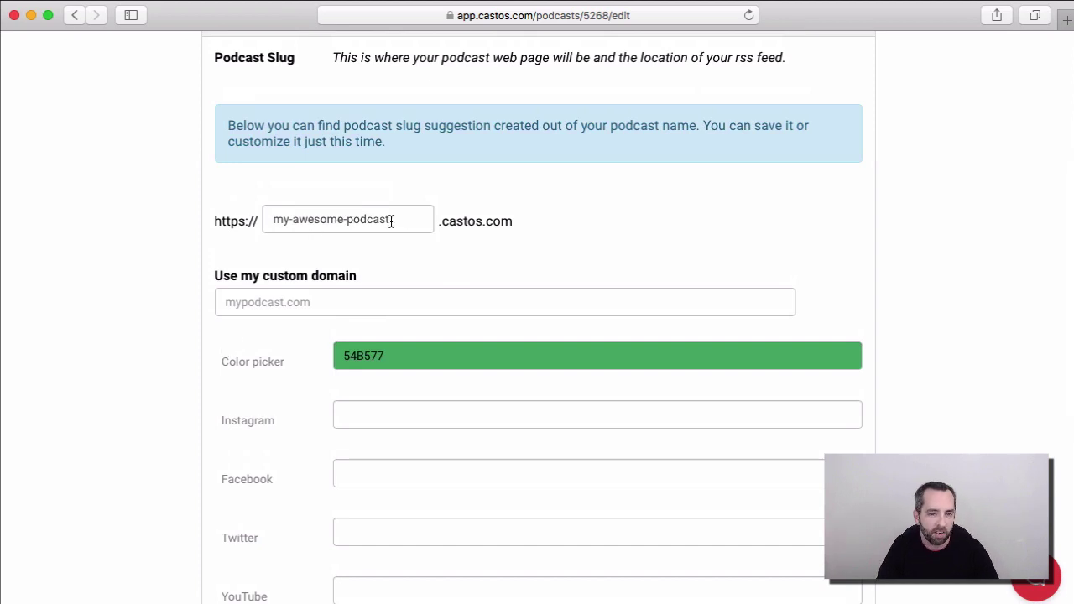
left_click(275, 217)
left_click_drag(275, 218, 410, 218)
left_click(410, 219)
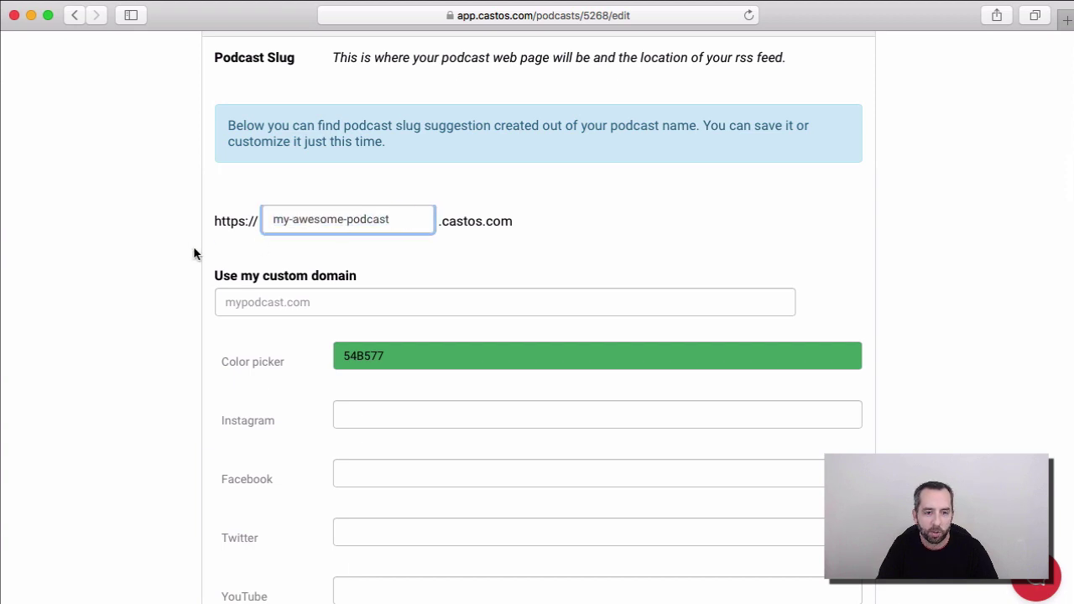
scroll(193, 252, "down", 5)
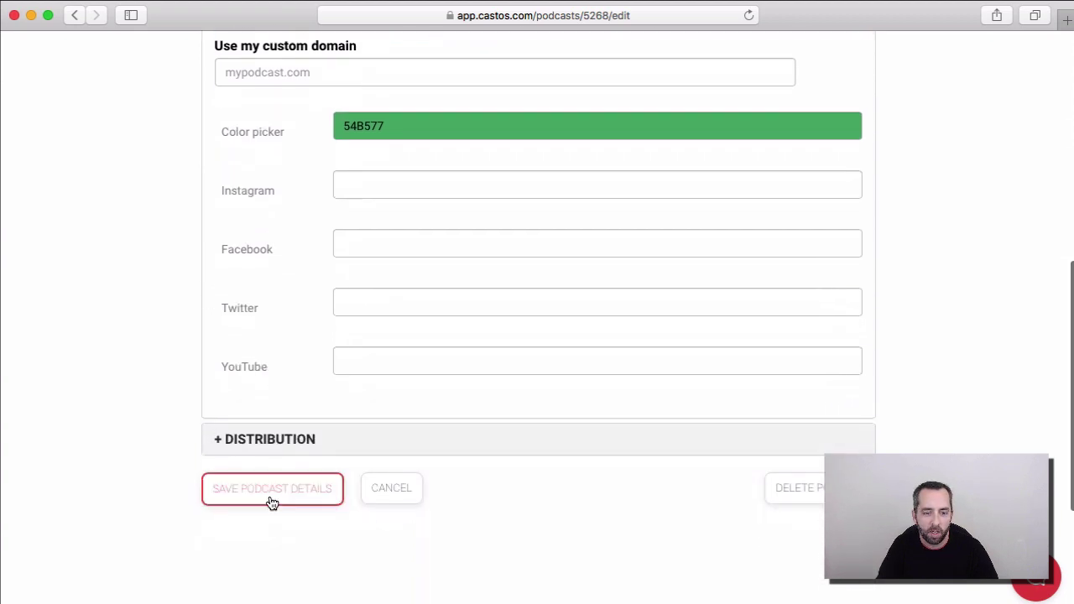
left_click(271, 499)
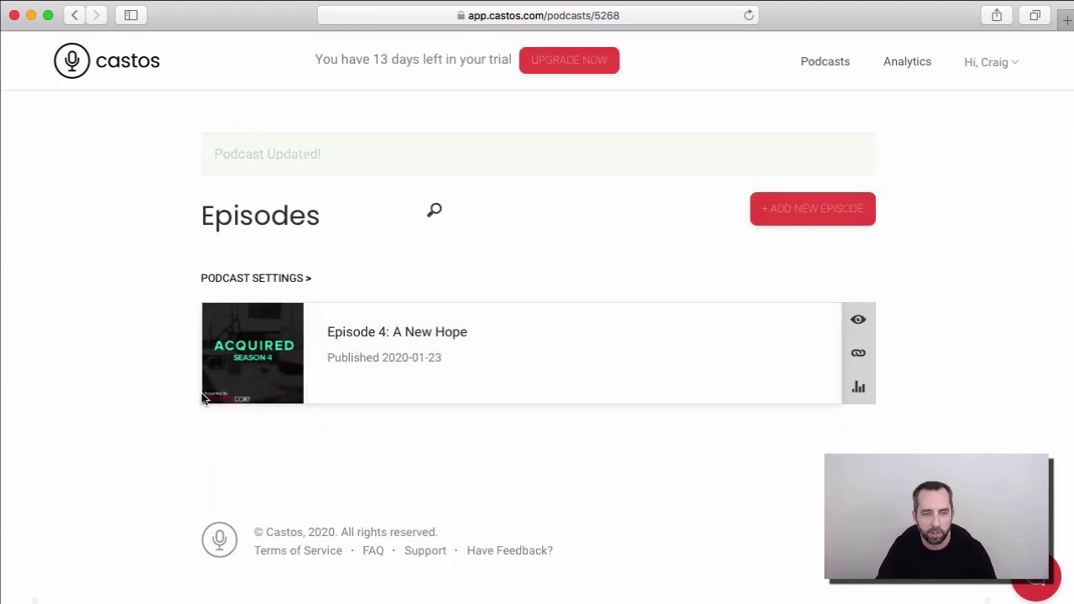
Step: Open the My Awesome Podcast card's settings from the Podcasts list
left_click(823, 67)
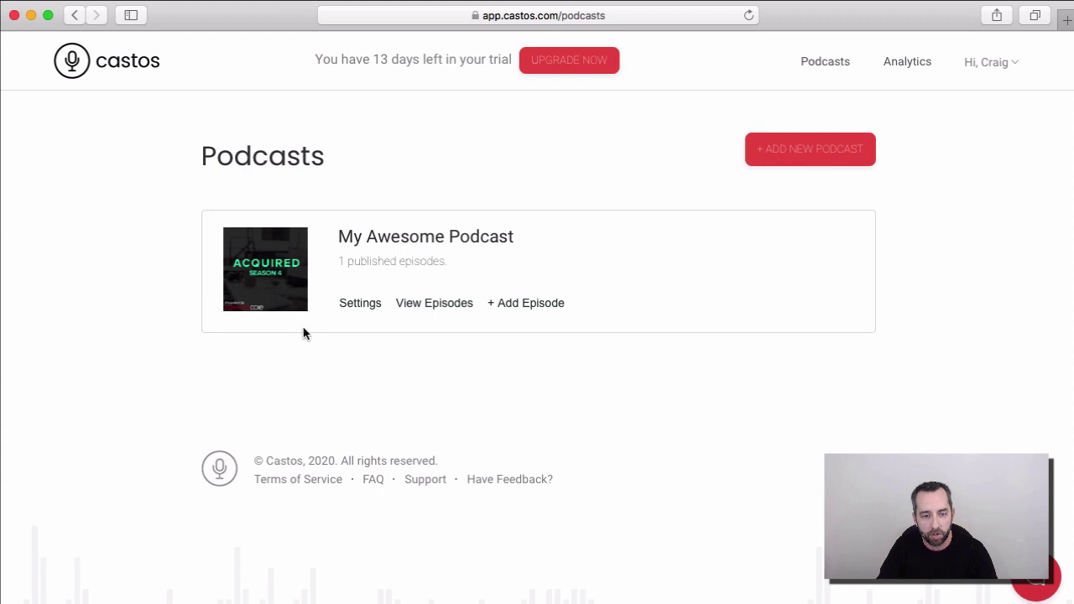
left_click(354, 309)
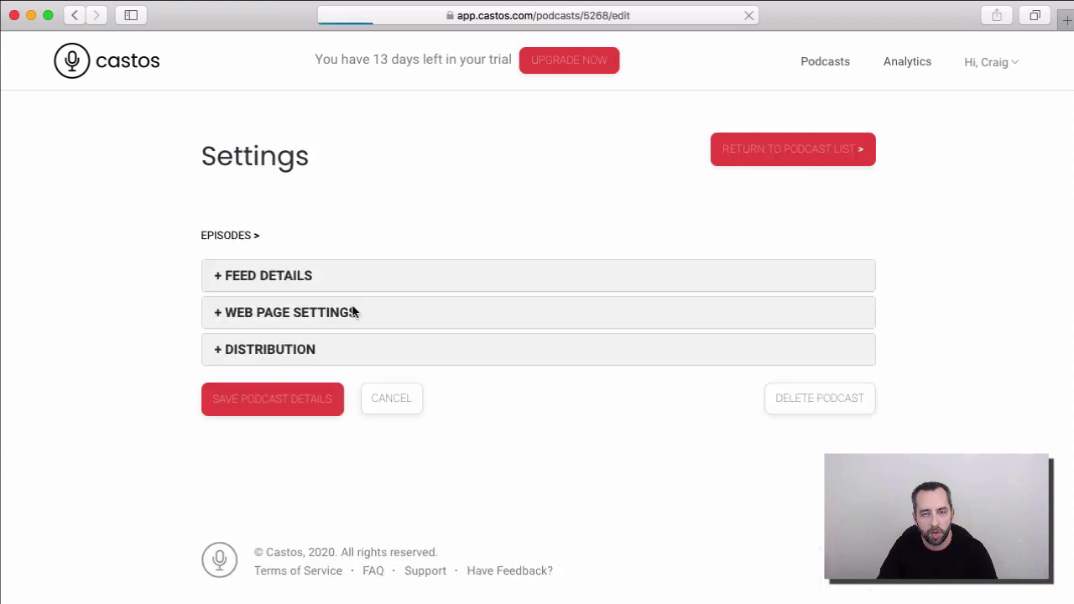
left_click(260, 349)
scroll(159, 271, "down", 5)
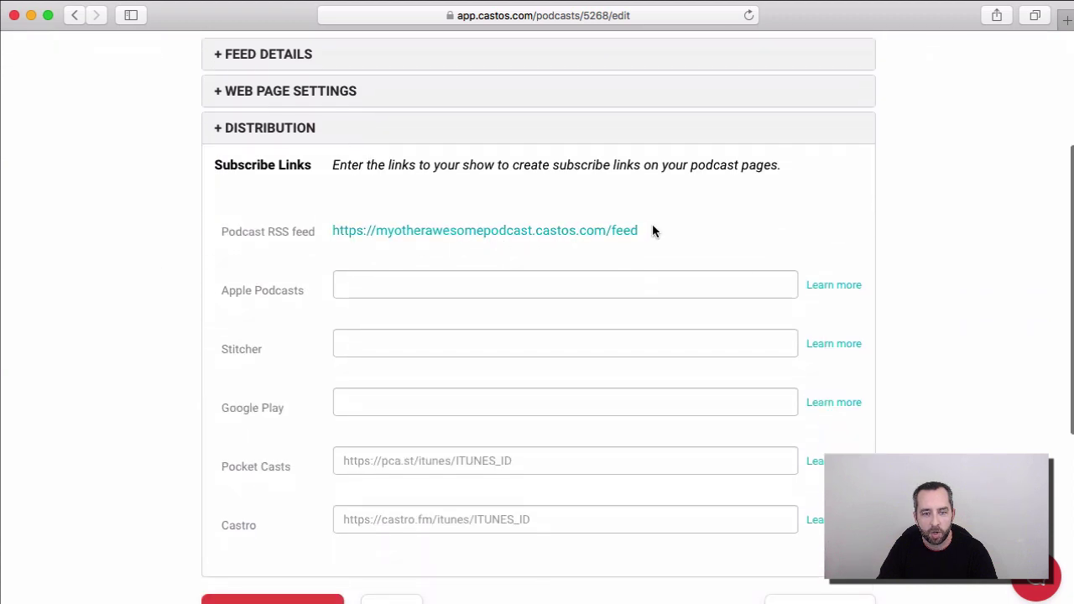
right_click(586, 237)
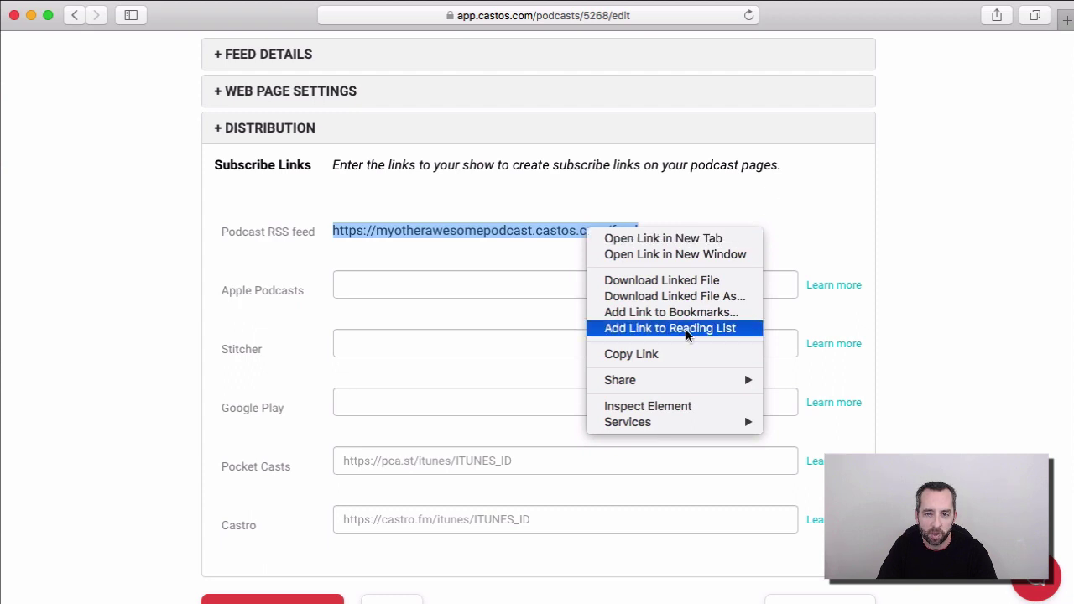
left_click(683, 354)
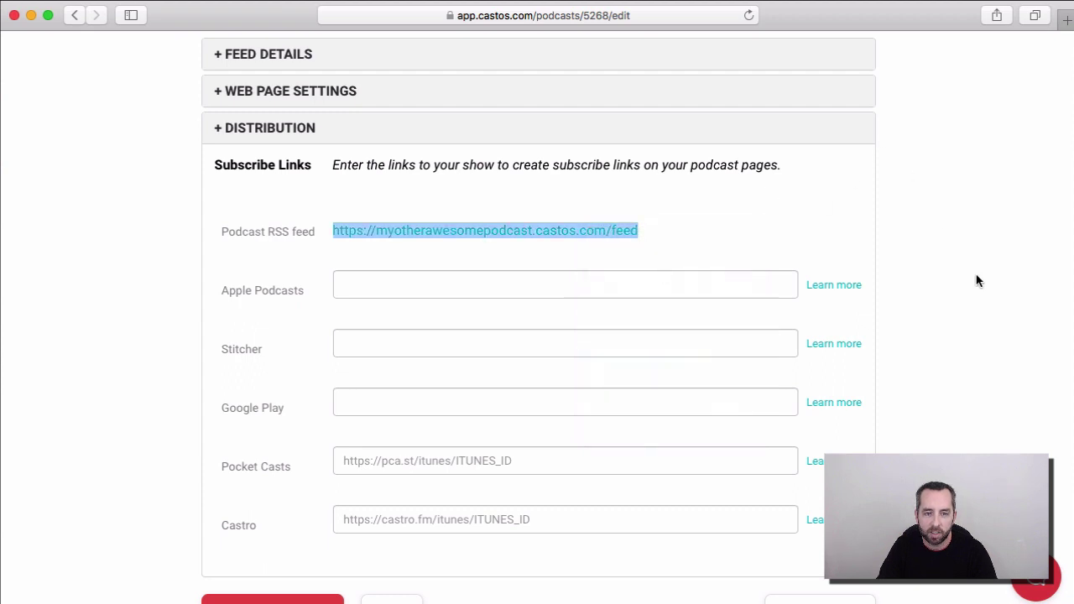